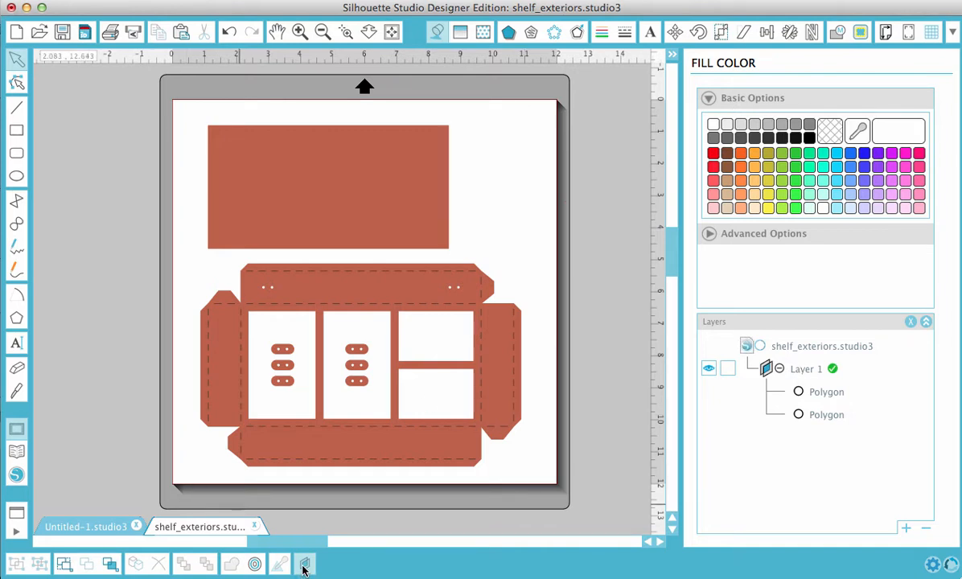
Examine what each of the two polygons in Layer 1 covers by selecting them one after the other
{"action": "left_click", "coordinate": [801, 370]}
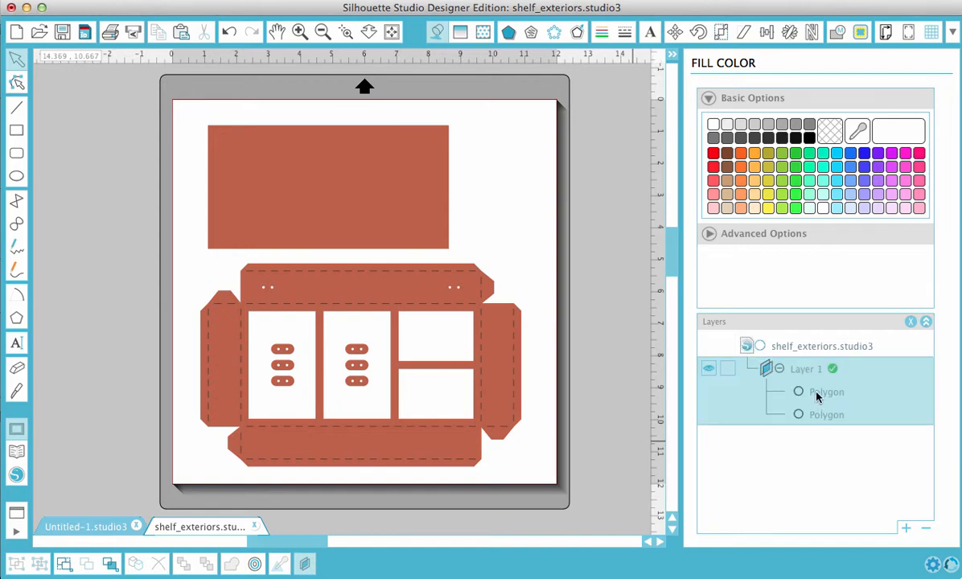
{"action": "left_click", "coordinate": [817, 394]}
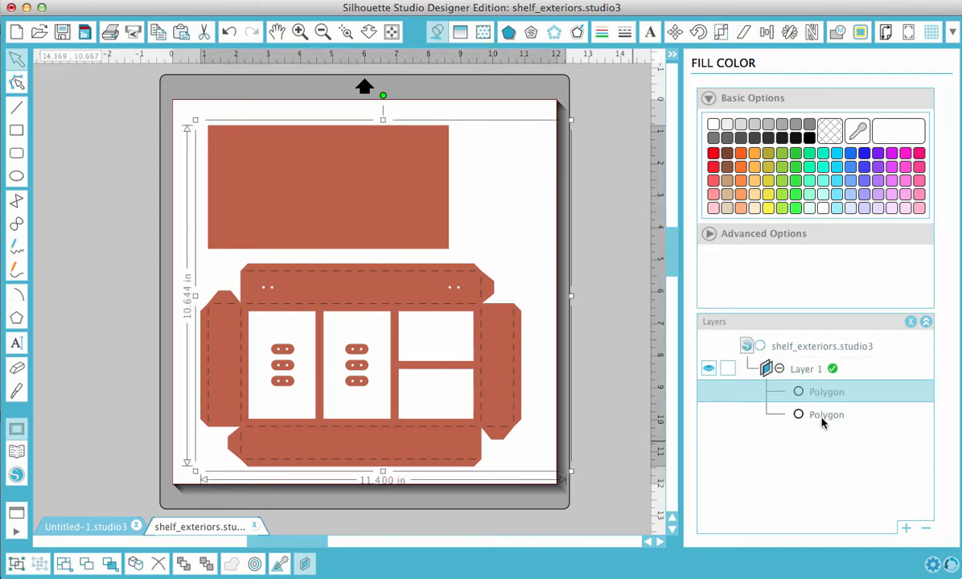
{"action": "left_click", "coordinate": [822, 418]}
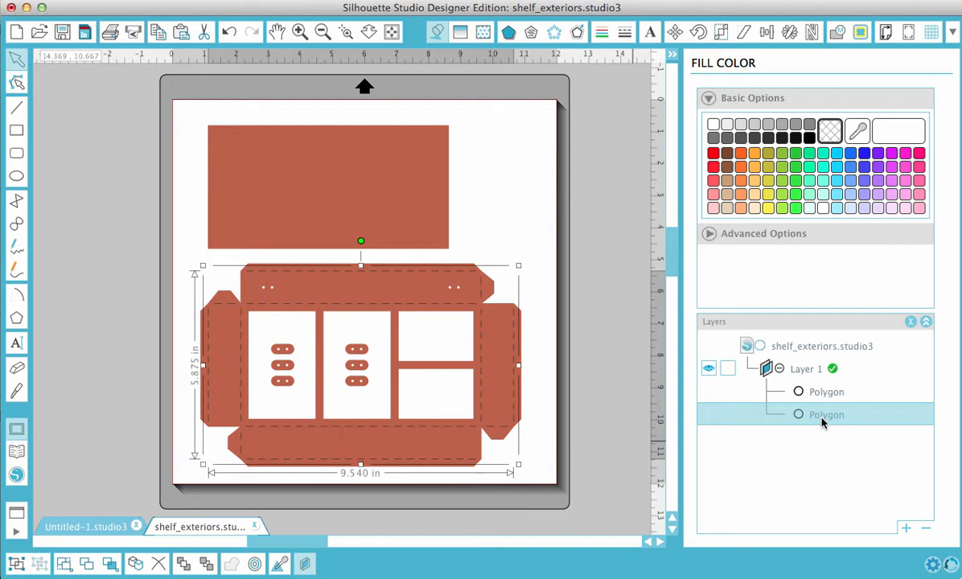
{"action": "left_click", "coordinate": [823, 392]}
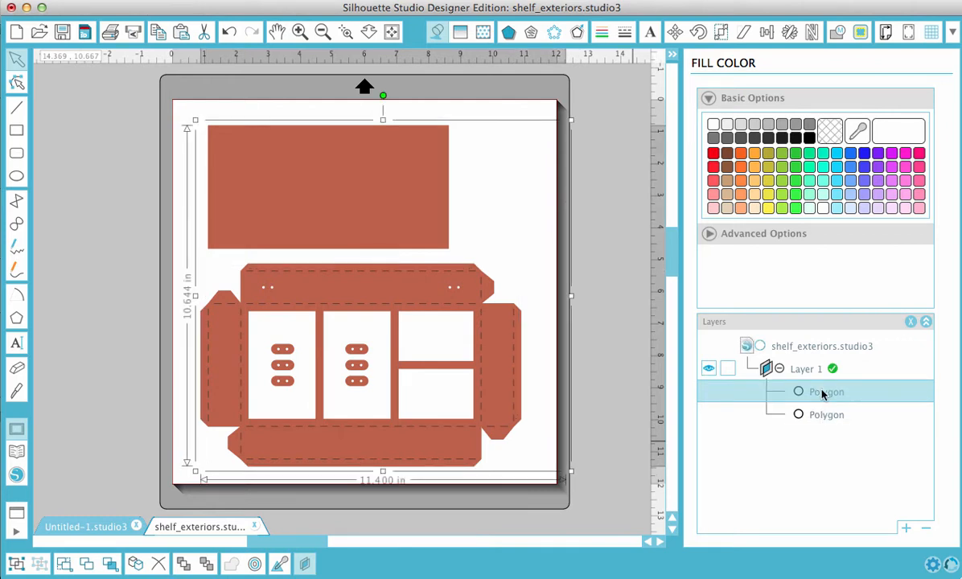
{"action": "left_click", "coordinate": [821, 417]}
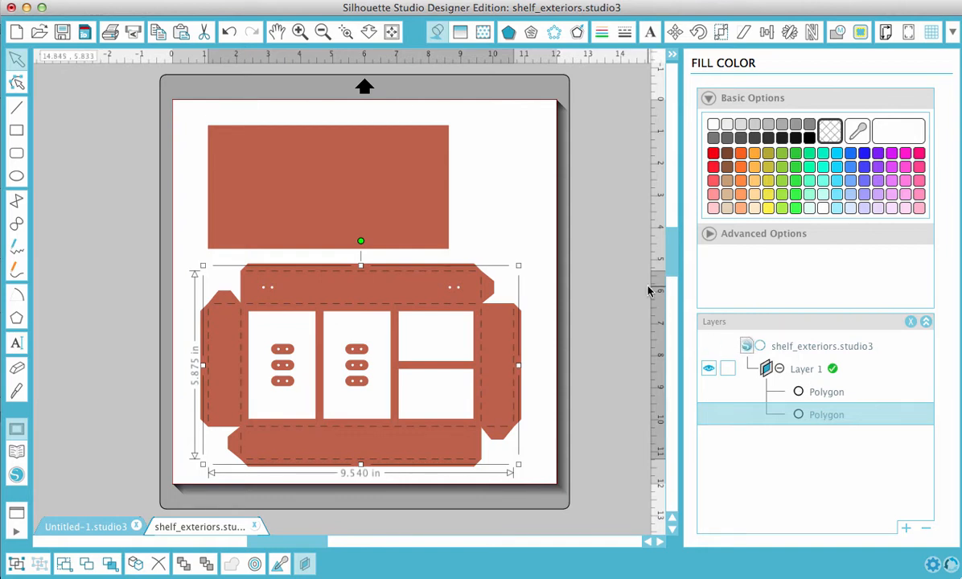
In the cut settings, try Cut and Perforate Edge on the polygon of dashed fold lines, and finish with Cut Edge
{"action": "left_click", "coordinate": [952, 34]}
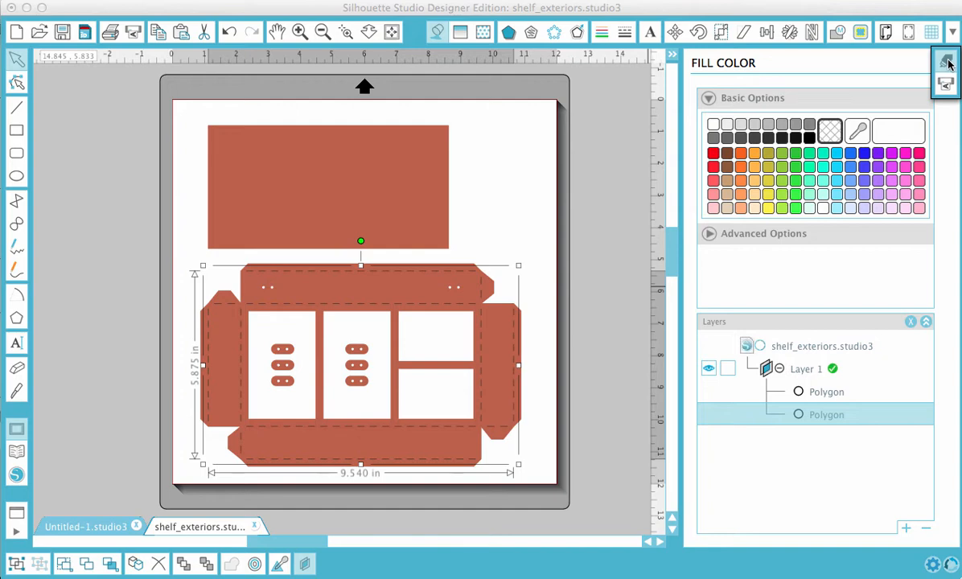
{"action": "left_click", "coordinate": [948, 64]}
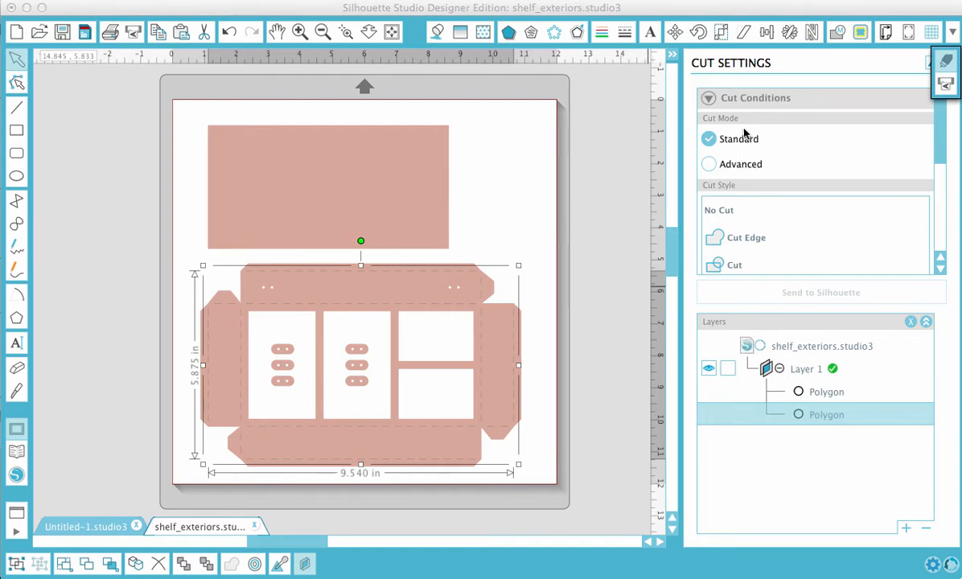
{"action": "left_click", "coordinate": [740, 243]}
{"action": "left_click", "coordinate": [740, 241]}
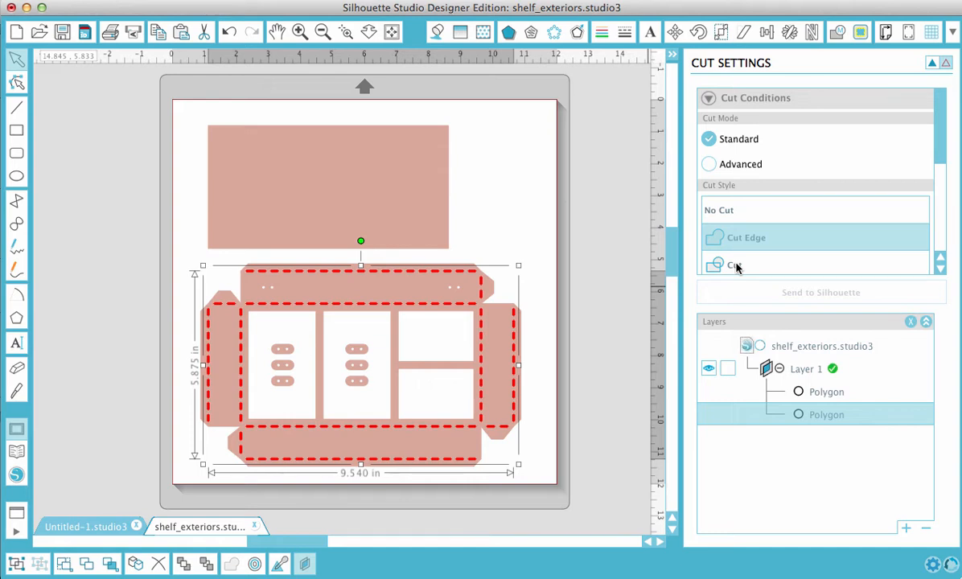
{"action": "left_click", "coordinate": [734, 266]}
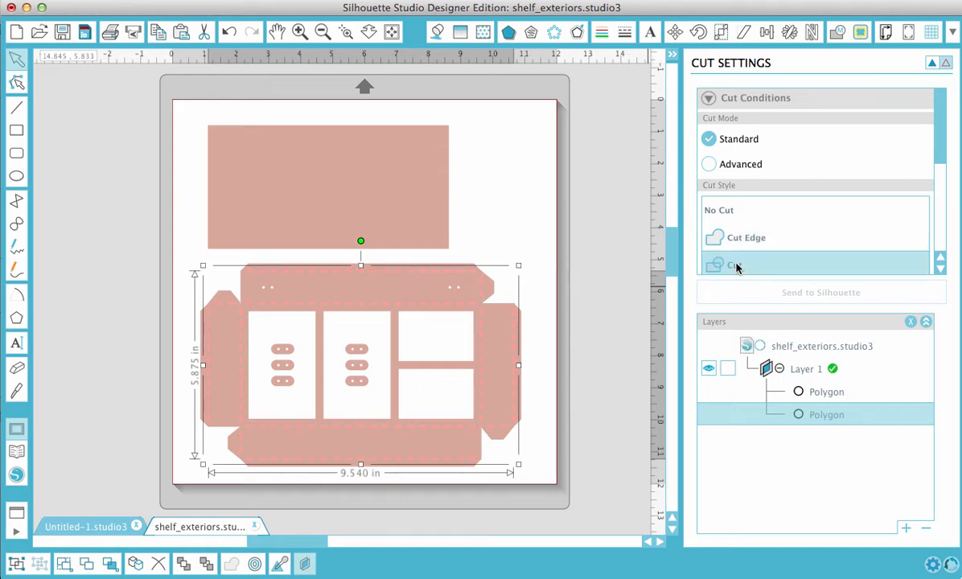
{"action": "scroll", "coordinate": [737, 268], "scroll_direction": "down", "scroll_amount": 3}
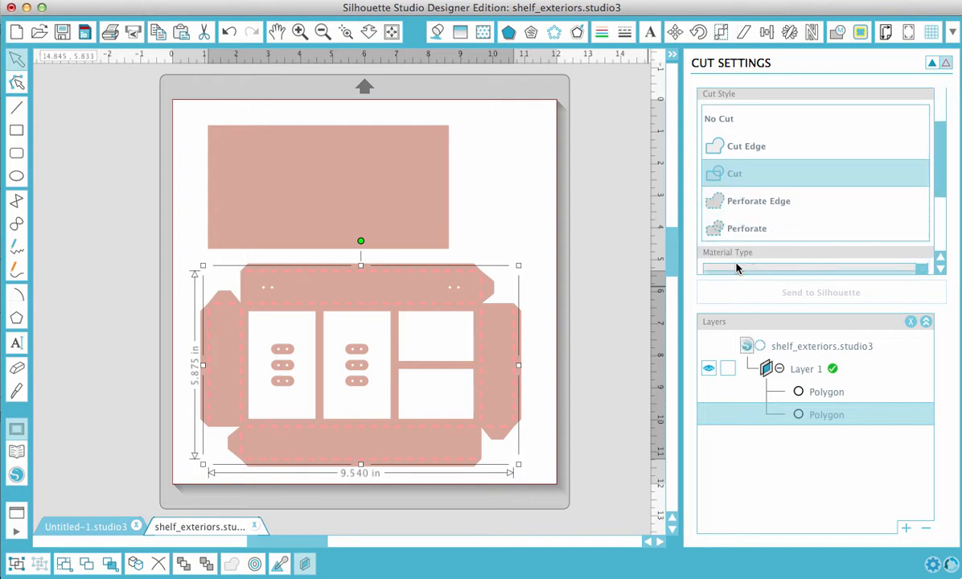
{"action": "left_click", "coordinate": [750, 206]}
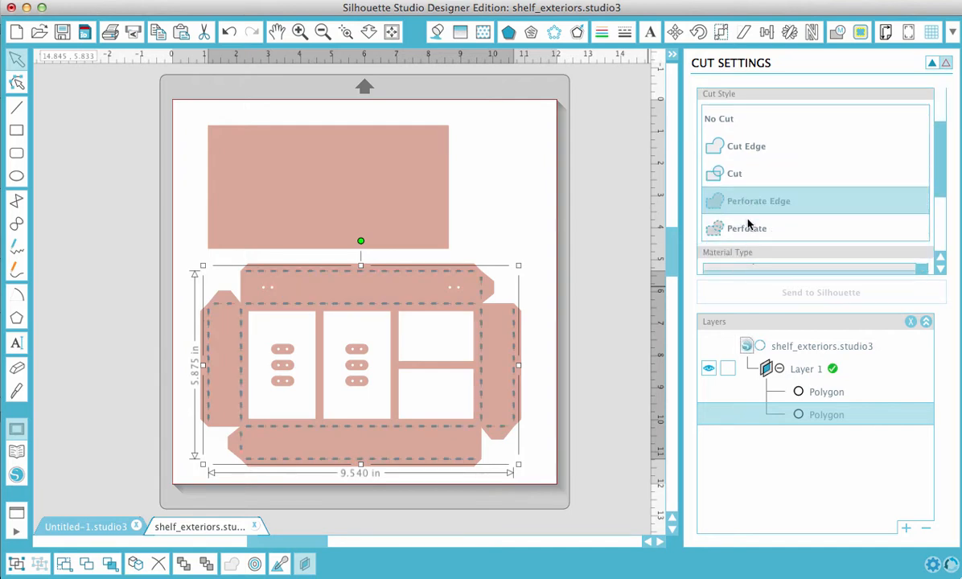
{"action": "left_click", "coordinate": [735, 176]}
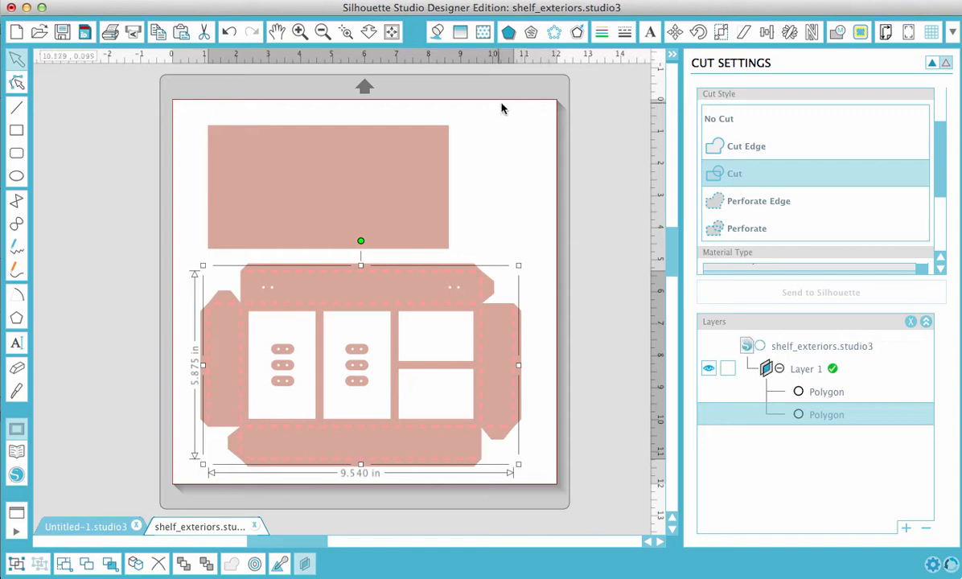
{"action": "left_click", "coordinate": [734, 148]}
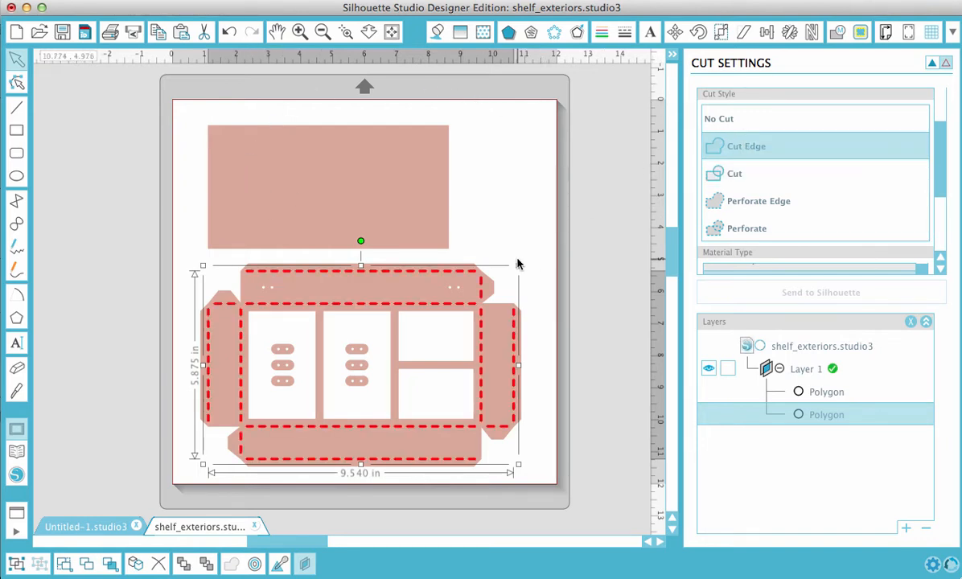
Switch the cut mode to Advanced with the cut order by Line Color, and close the layers list
{"action": "scroll", "coordinate": [746, 167], "scroll_direction": "up", "scroll_amount": 3}
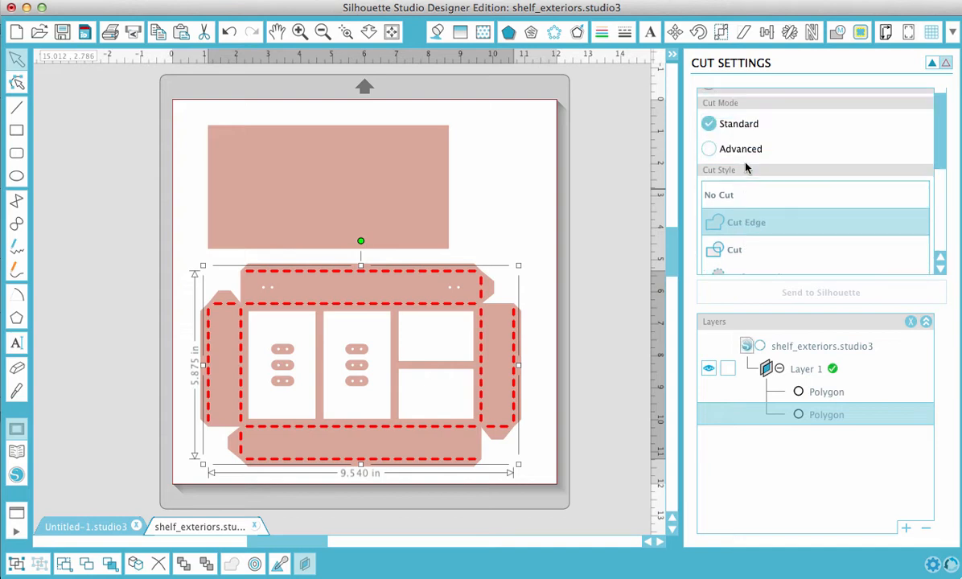
{"action": "scroll", "coordinate": [746, 167], "scroll_direction": "up", "scroll_amount": 1}
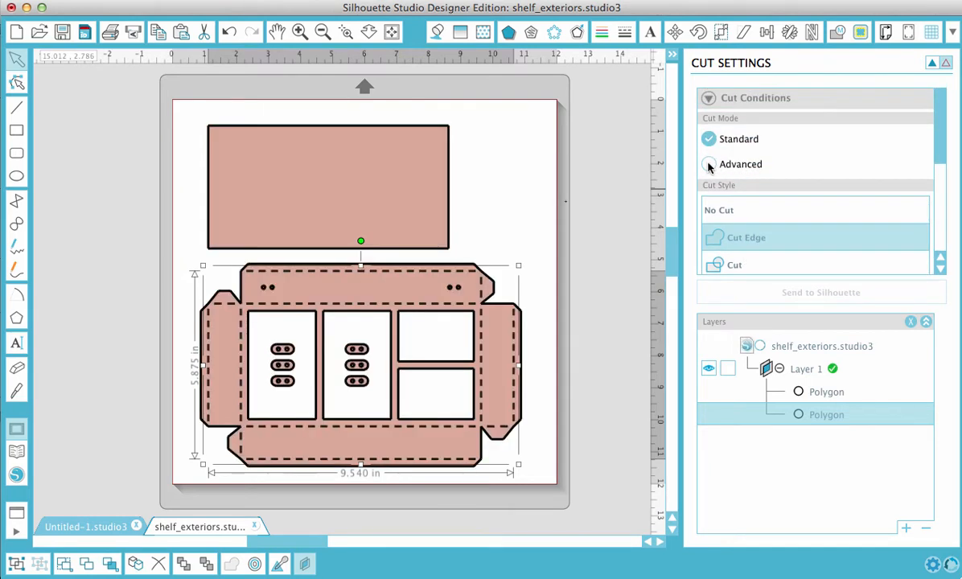
{"action": "left_click", "coordinate": [709, 165]}
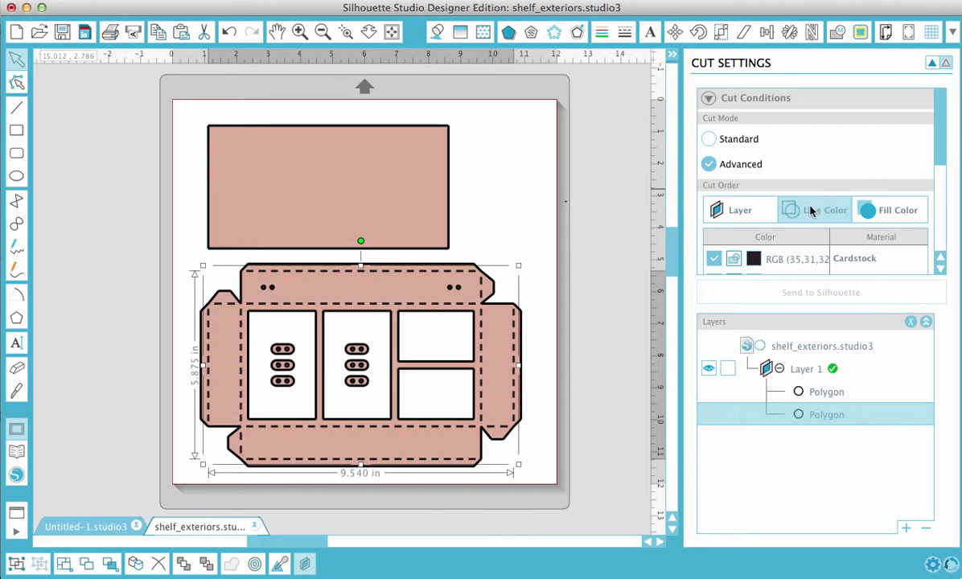
{"action": "left_click", "coordinate": [910, 322]}
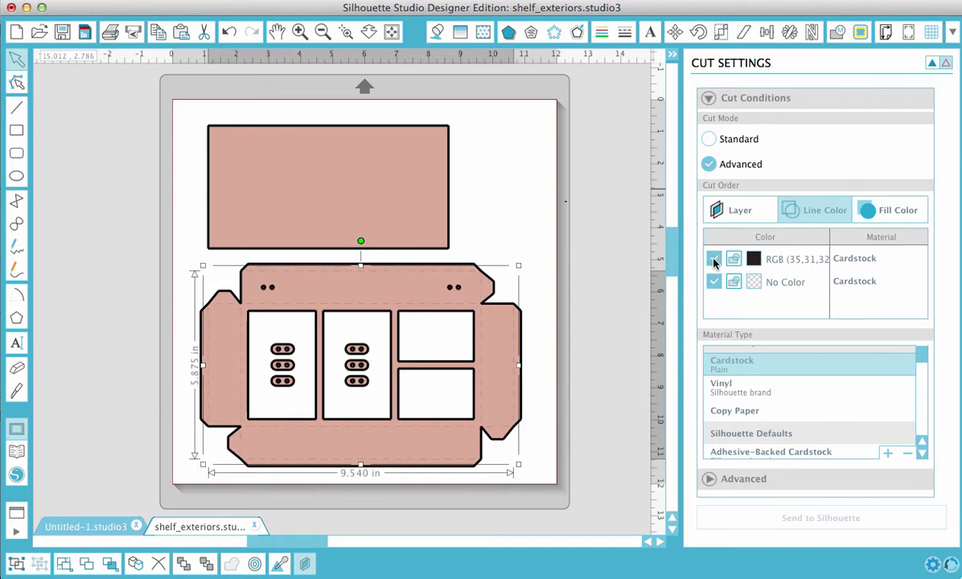
Toggle cutting for the dark line color and the No Color lines to check which lines each one controls
{"action": "left_click", "coordinate": [713, 259]}
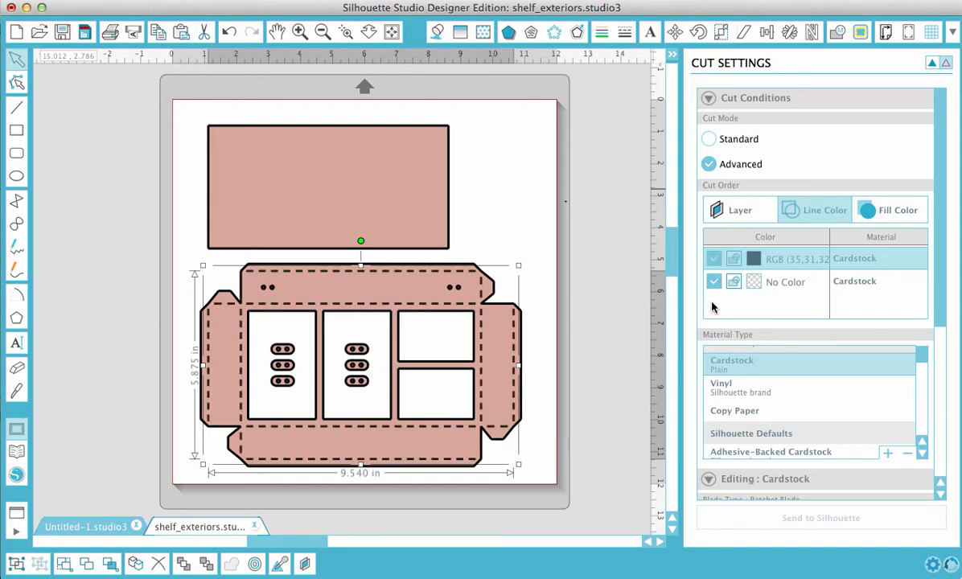
{"action": "left_click", "coordinate": [714, 281]}
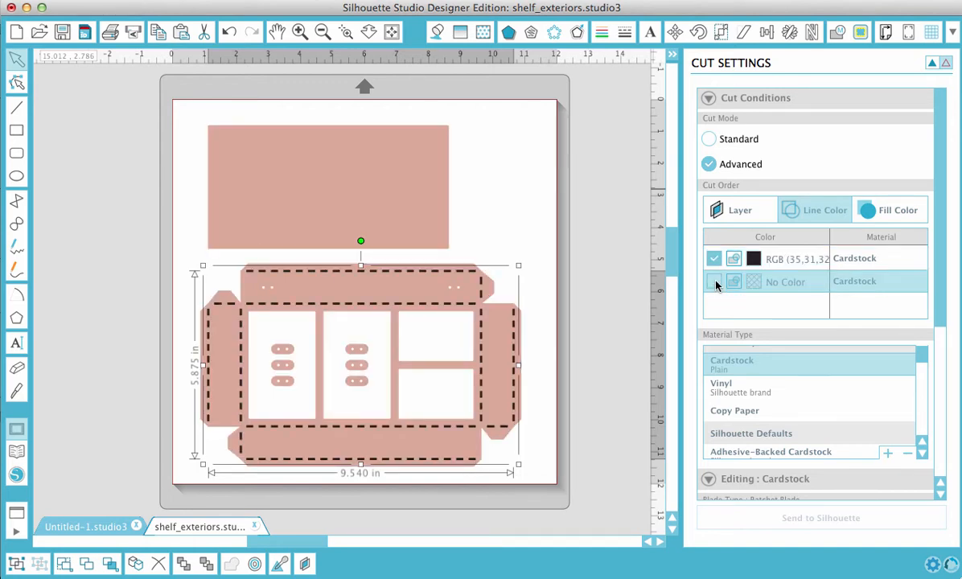
{"action": "left_click", "coordinate": [714, 282]}
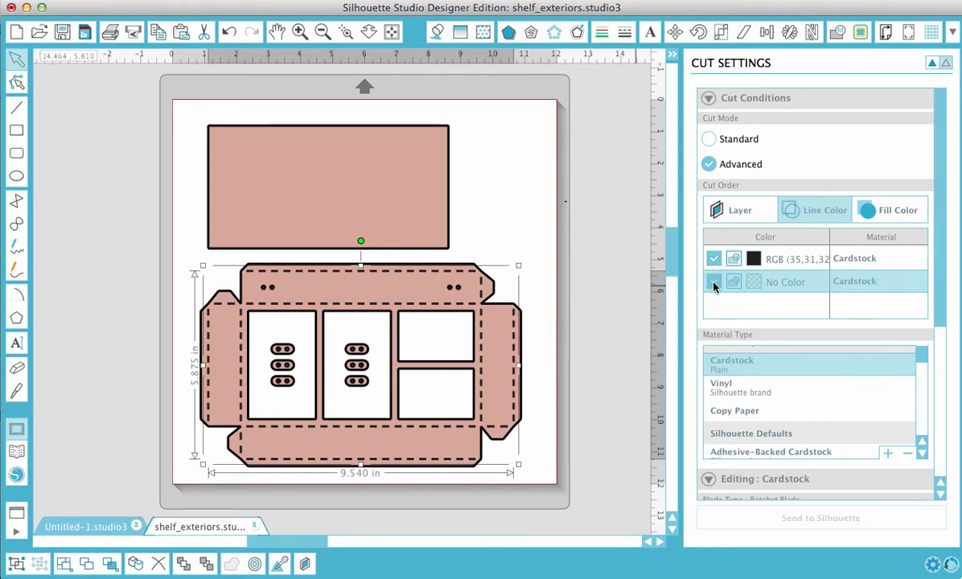
Assign the Copy Paper material to the dark line color, keeping its cutting enabled
{"action": "left_click", "coordinate": [815, 265]}
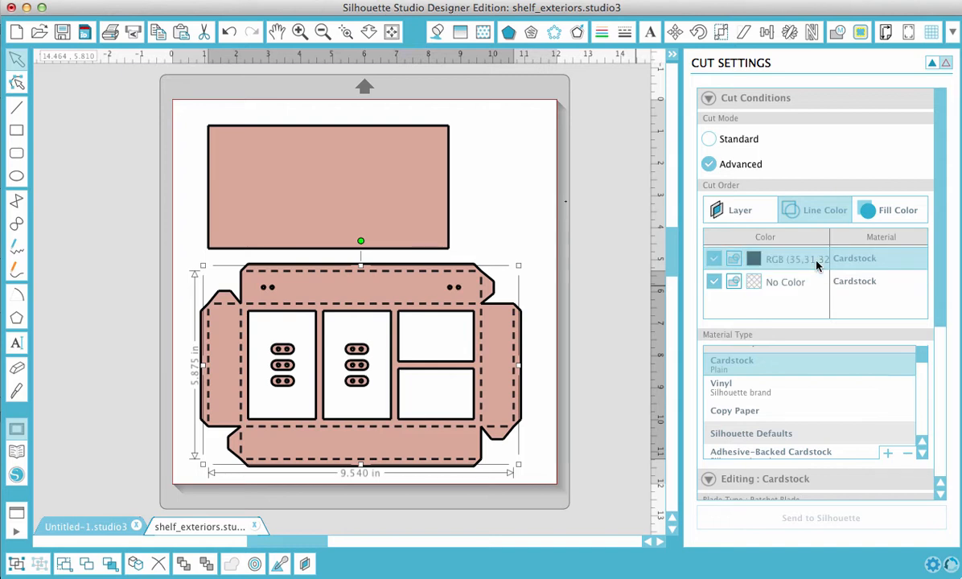
{"action": "left_click", "coordinate": [713, 260]}
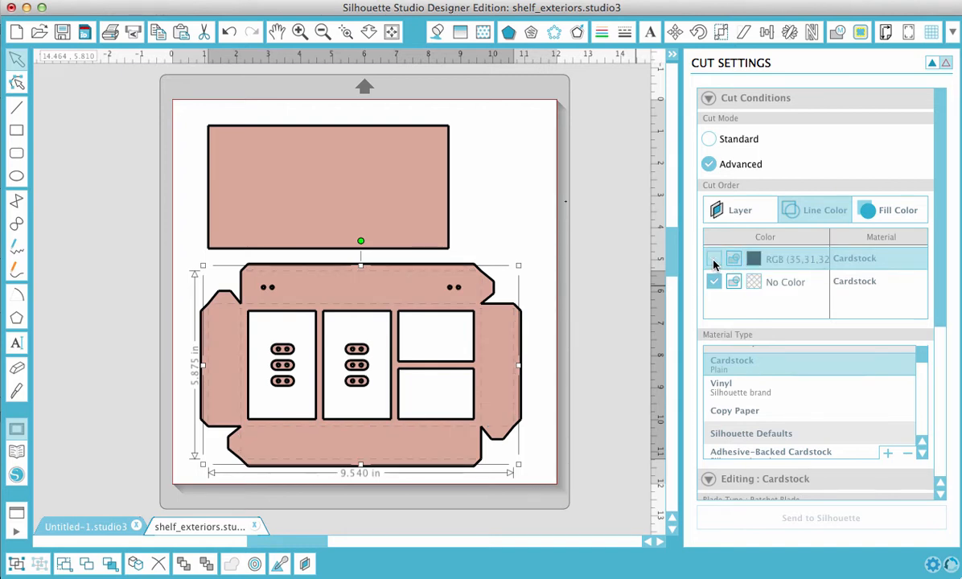
{"action": "left_click", "coordinate": [713, 260]}
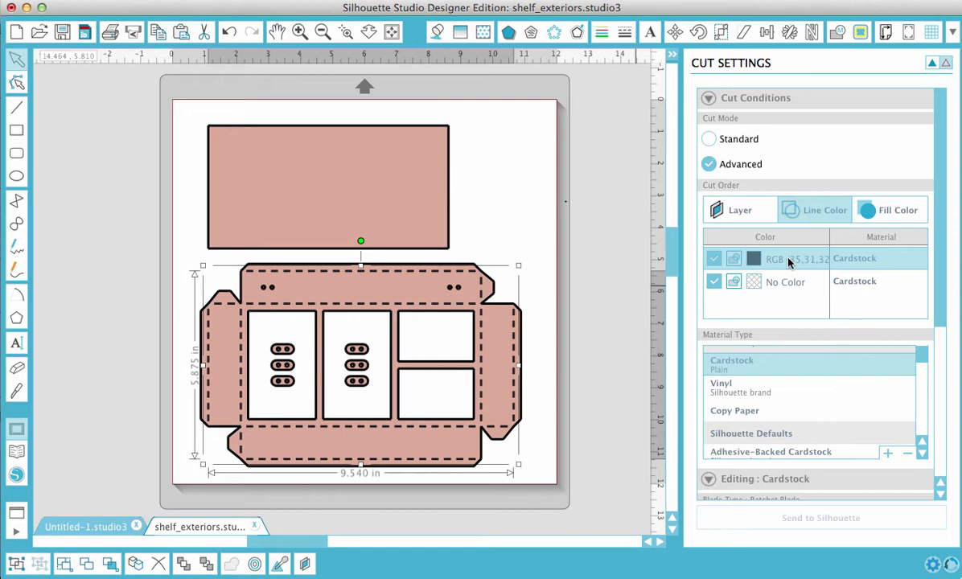
{"action": "left_click", "coordinate": [730, 413]}
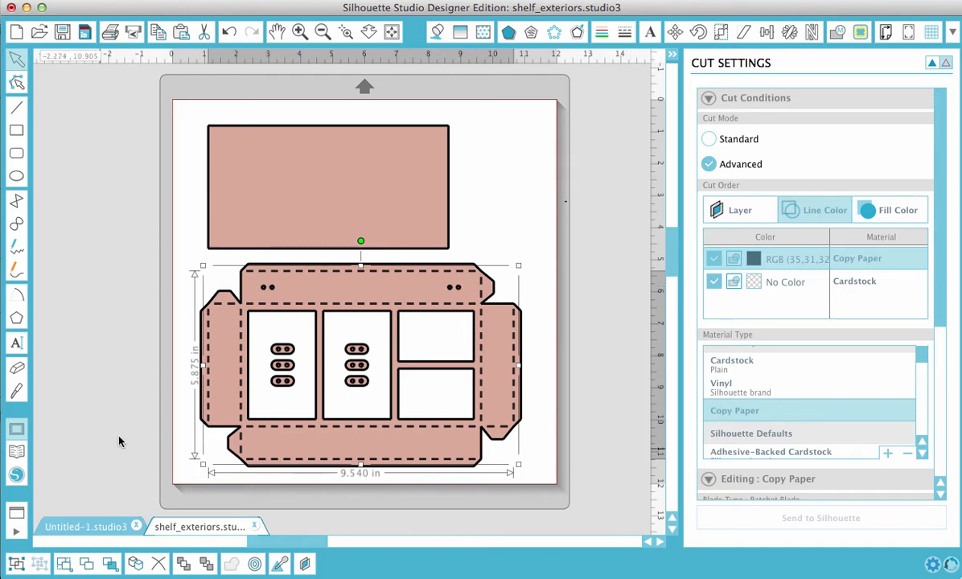
Insert the "2 artisan pocketed folder" design from the library's 3D folder into Untitled-1.studio3
{"action": "left_click", "coordinate": [91, 527]}
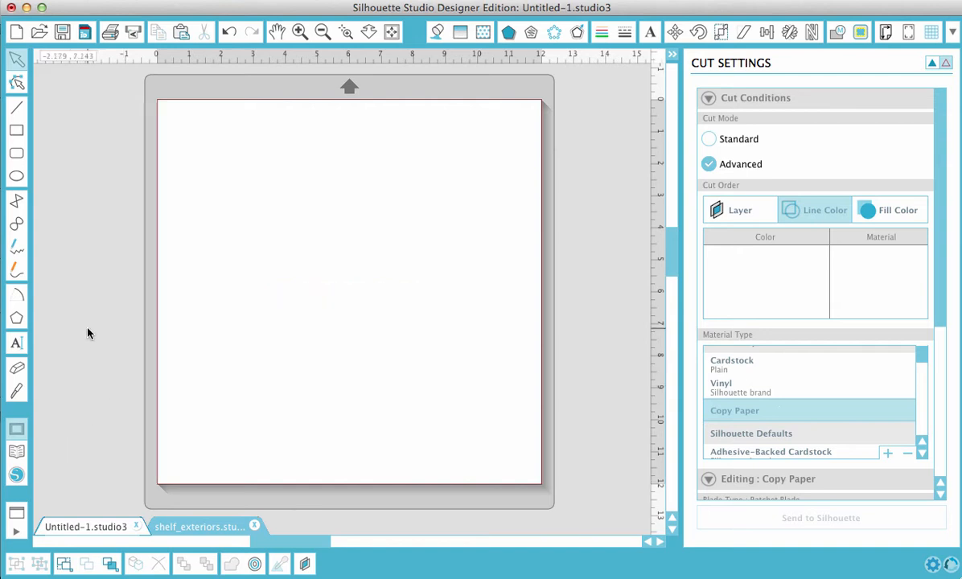
{"action": "left_click", "coordinate": [20, 454]}
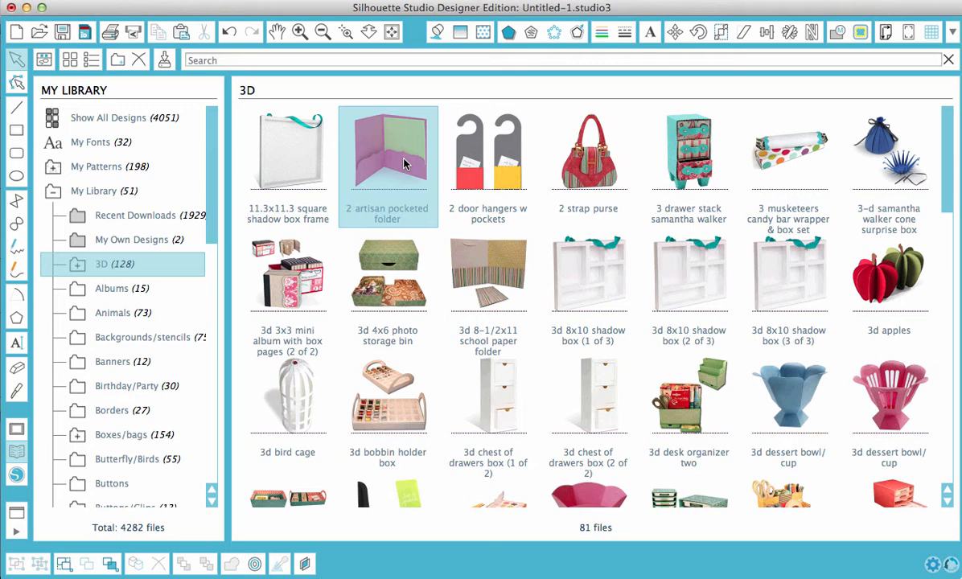
{"action": "double_click", "coordinate": [404, 164]}
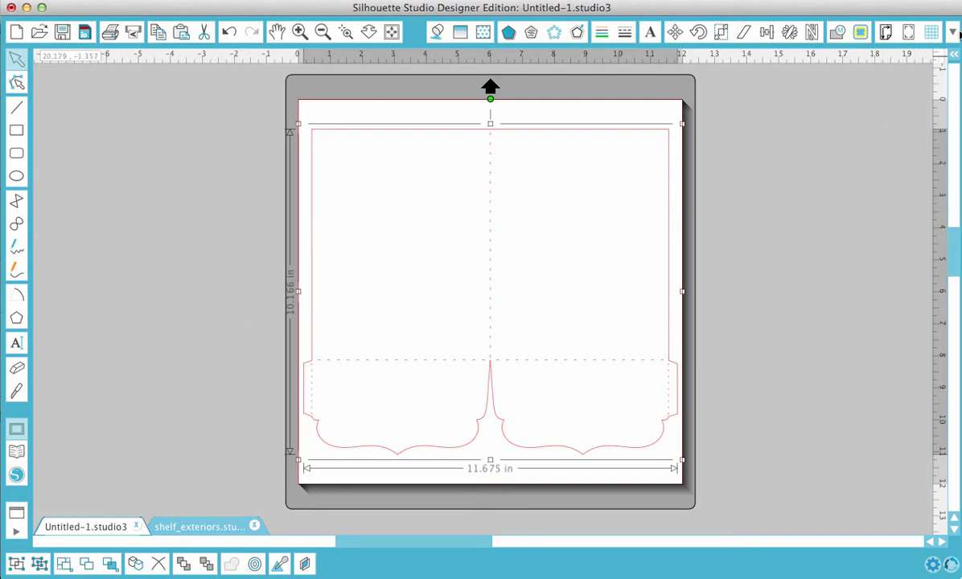
Display the cut settings for the folder design and select its RGB (255,0,0) line color entry
{"action": "left_click", "coordinate": [955, 33]}
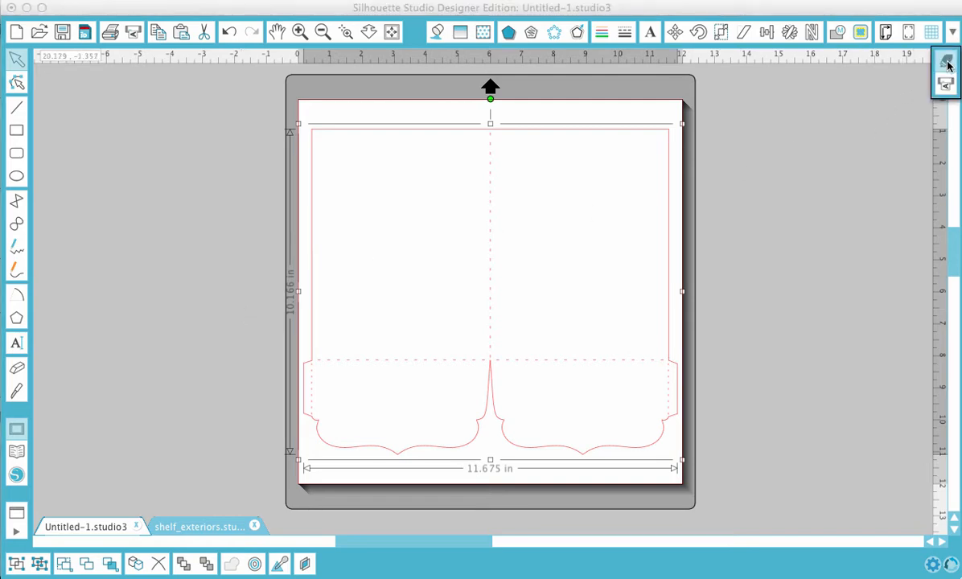
{"action": "left_click", "coordinate": [948, 64]}
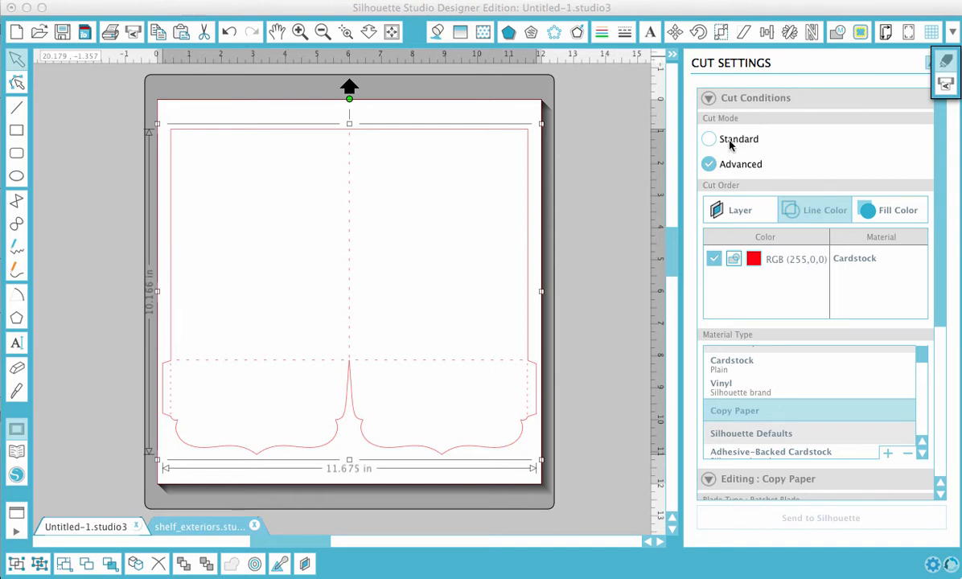
{"action": "left_click", "coordinate": [794, 264]}
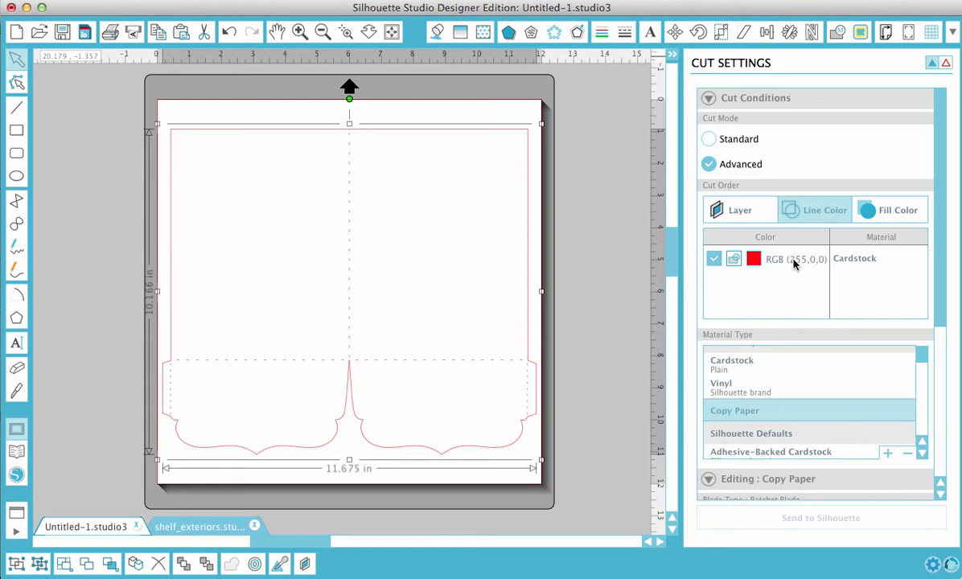
{"action": "left_click", "coordinate": [794, 263]}
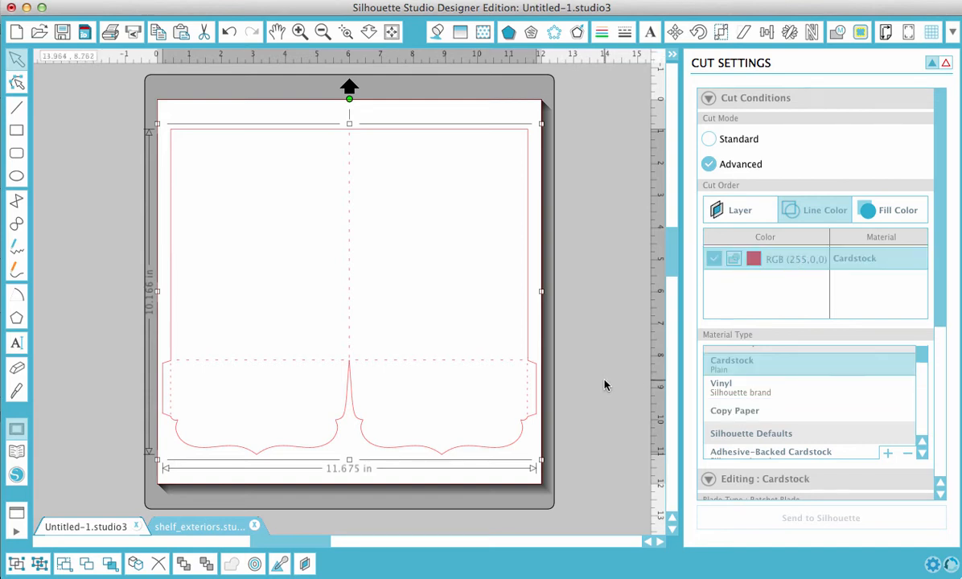
Show the document's layers and ungroup the folder design into its separate lines
{"action": "left_click", "coordinate": [305, 563]}
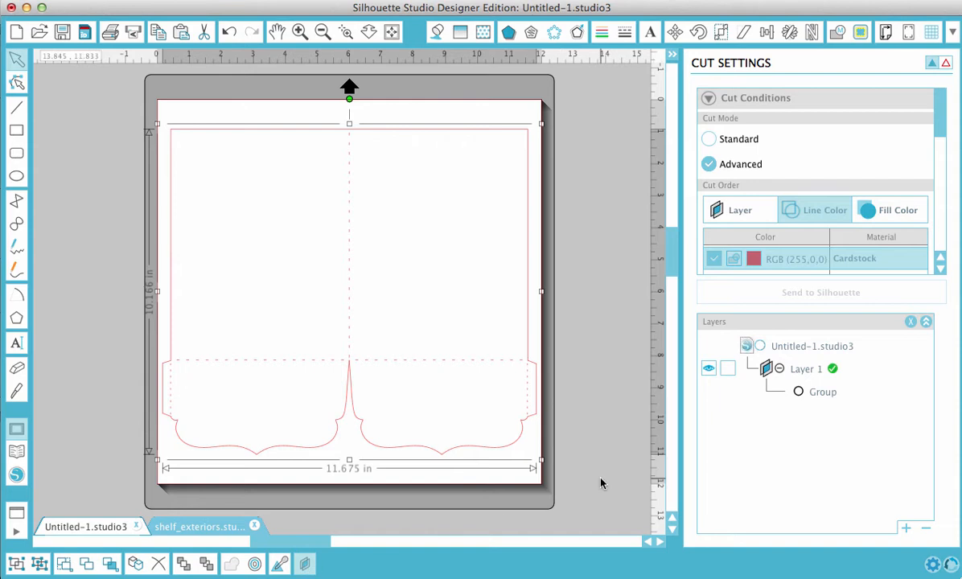
{"action": "left_click", "coordinate": [817, 392]}
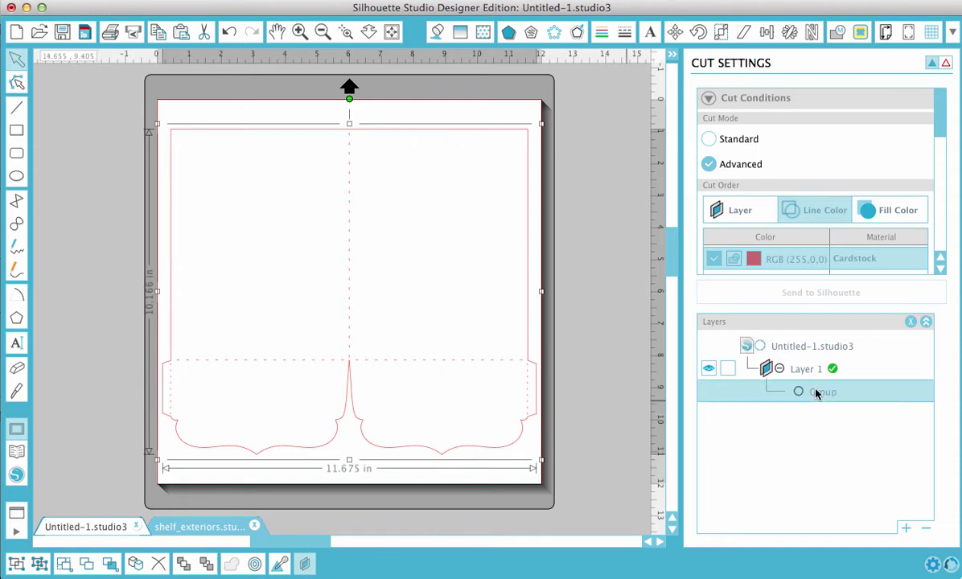
{"action": "right_click", "coordinate": [434, 408]}
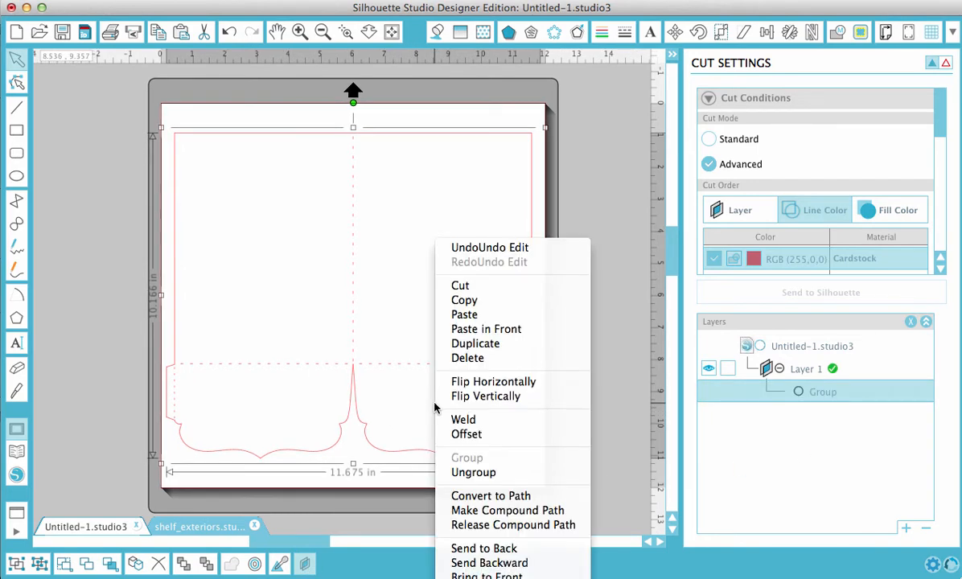
{"action": "left_click", "coordinate": [473, 472]}
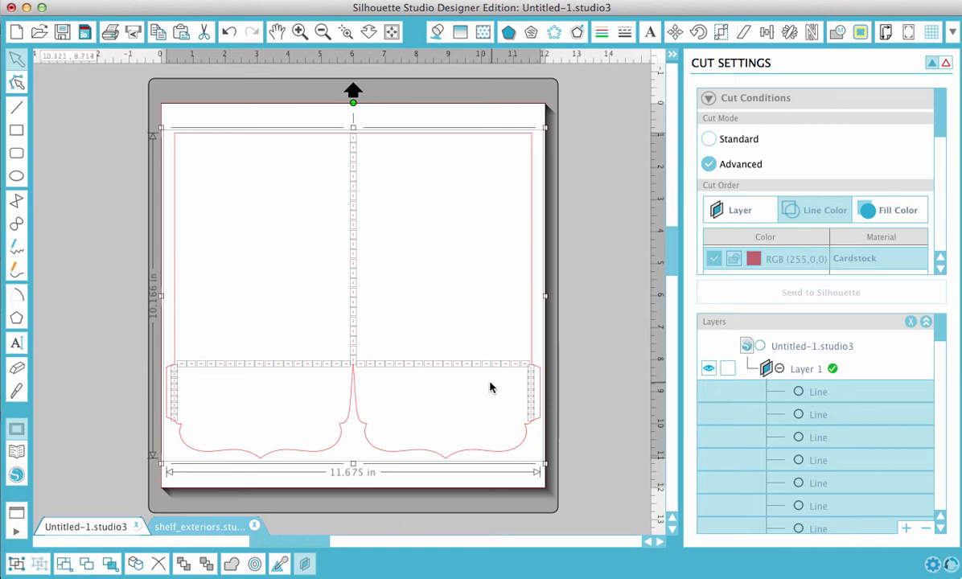
Deselect the folder design and examine its separate pieces in the layers list down to the last entry
{"action": "left_click", "coordinate": [571, 357]}
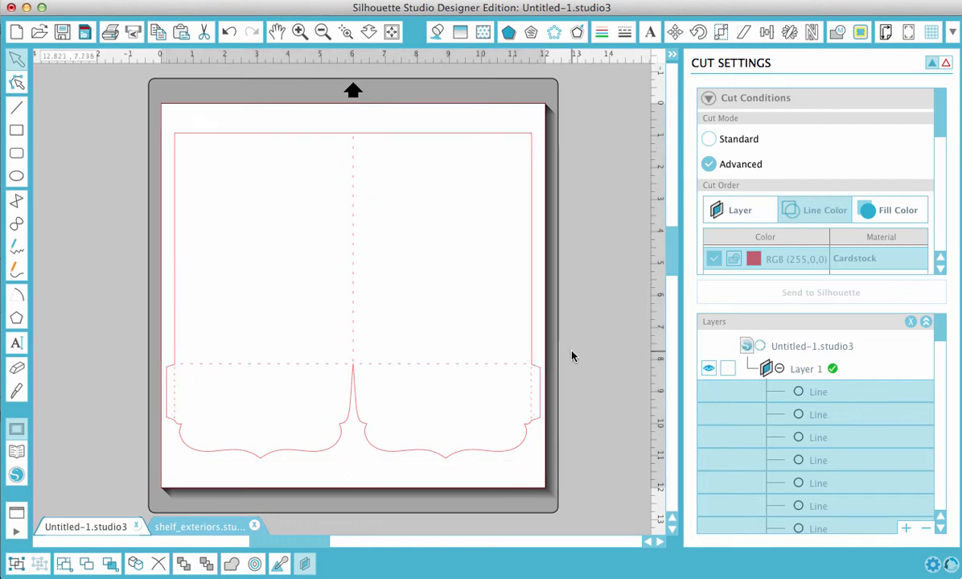
{"action": "scroll", "coordinate": [809, 424], "scroll_direction": "down", "scroll_amount": 5}
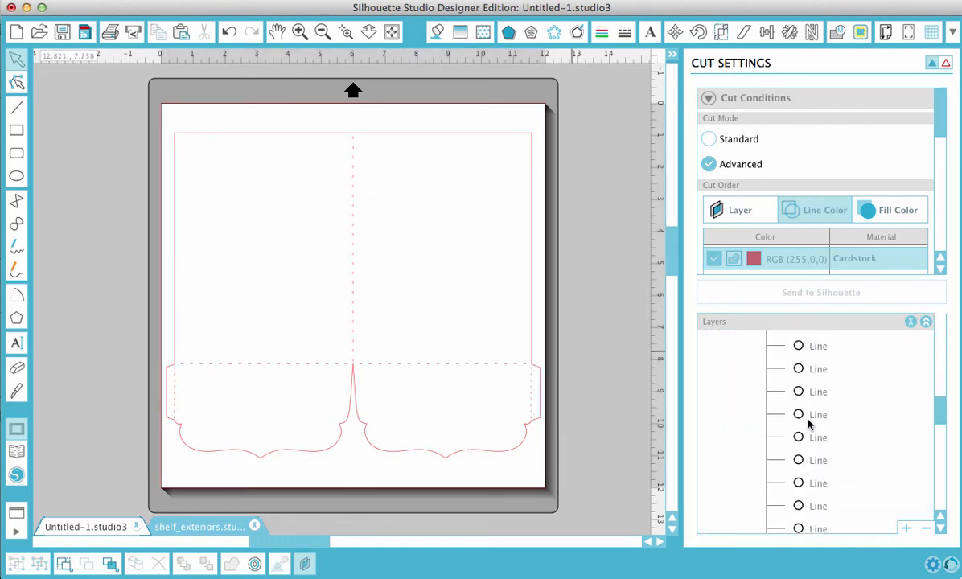
{"action": "scroll", "coordinate": [808, 424], "scroll_direction": "down", "scroll_amount": 1}
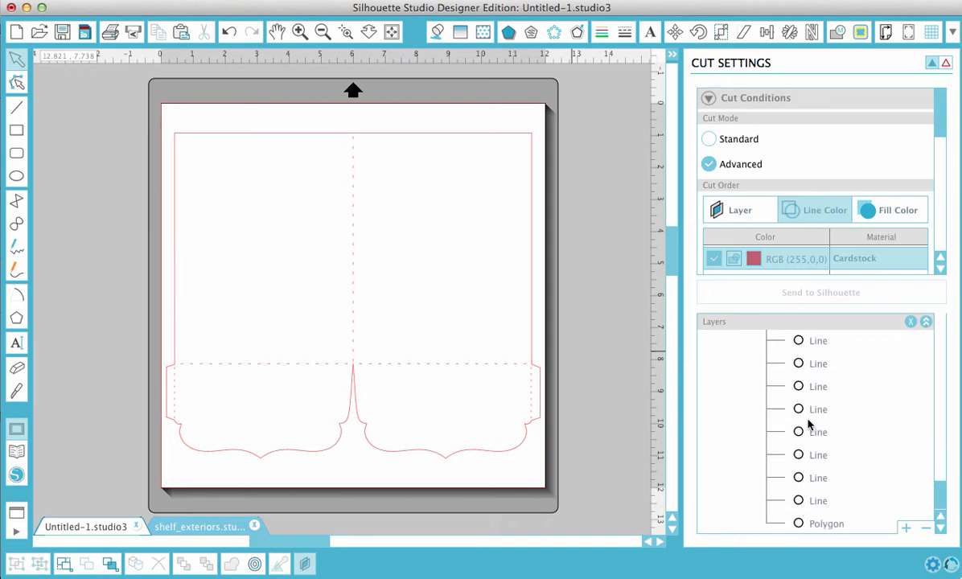
{"action": "scroll", "coordinate": [571, 436], "scroll_direction": "down", "scroll_amount": 2}
{"action": "scroll", "coordinate": [616, 309], "scroll_direction": "down", "scroll_amount": 5}
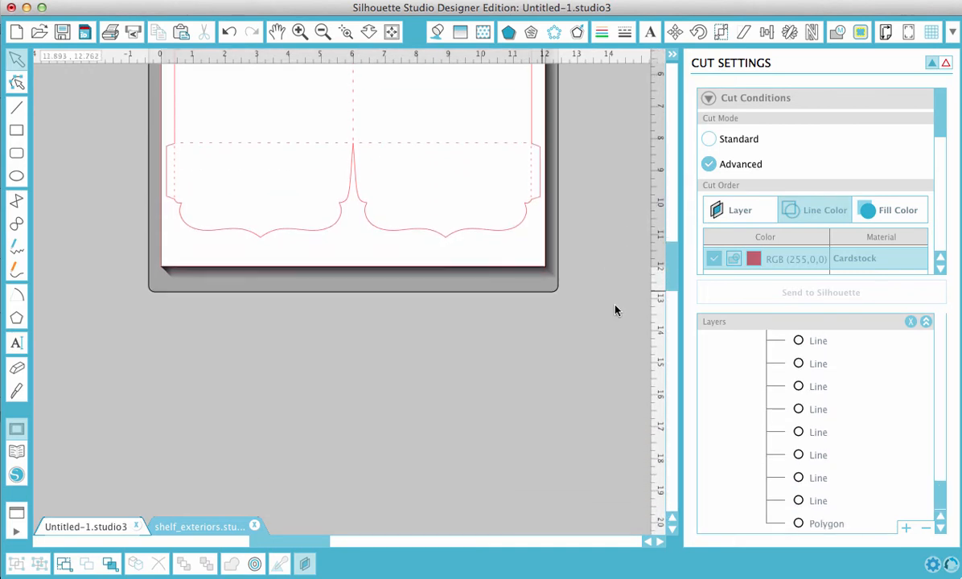
{"action": "scroll", "coordinate": [616, 311], "scroll_direction": "up", "scroll_amount": 4}
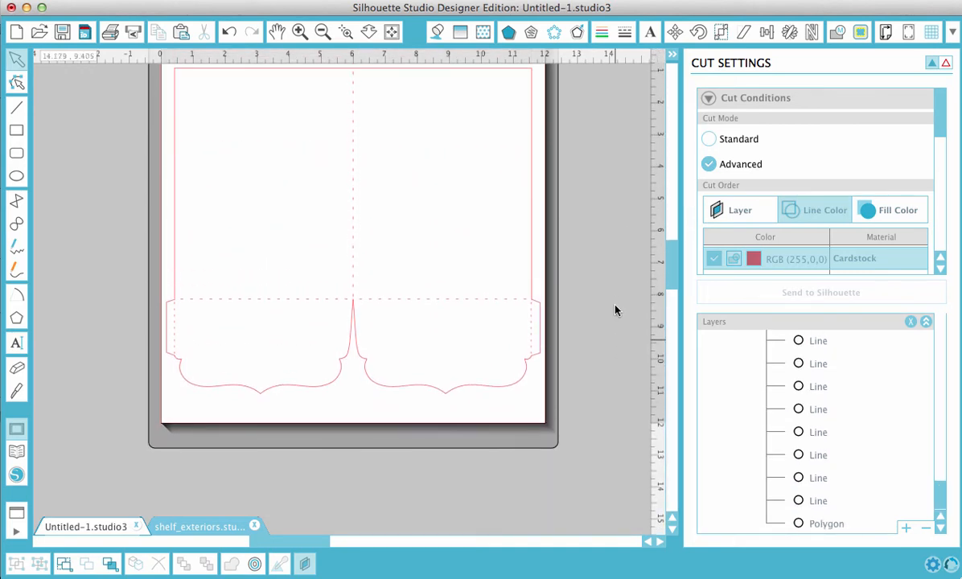
{"action": "scroll", "coordinate": [616, 310], "scroll_direction": "up", "scroll_amount": 2}
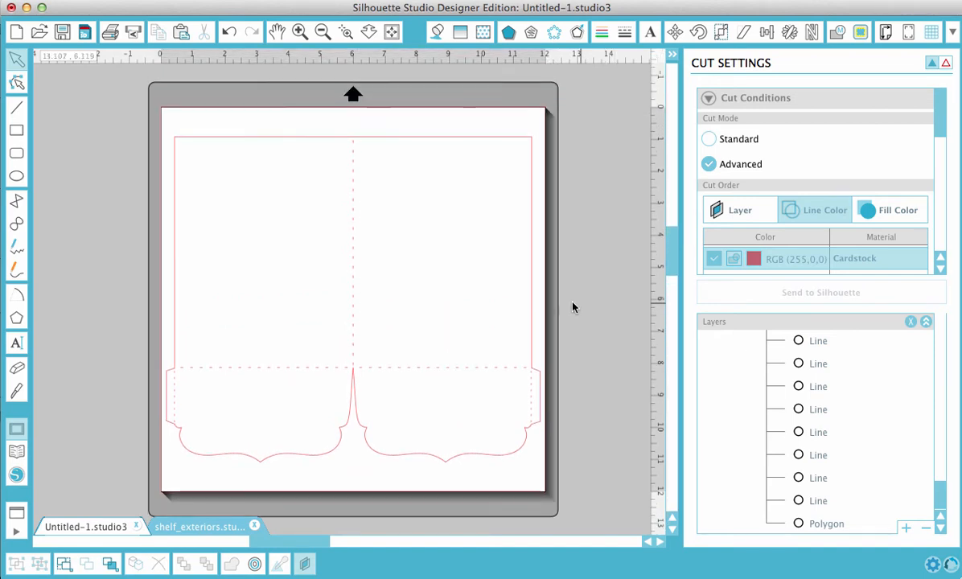
{"action": "scroll", "coordinate": [533, 298], "scroll_direction": "up", "scroll_amount": 1}
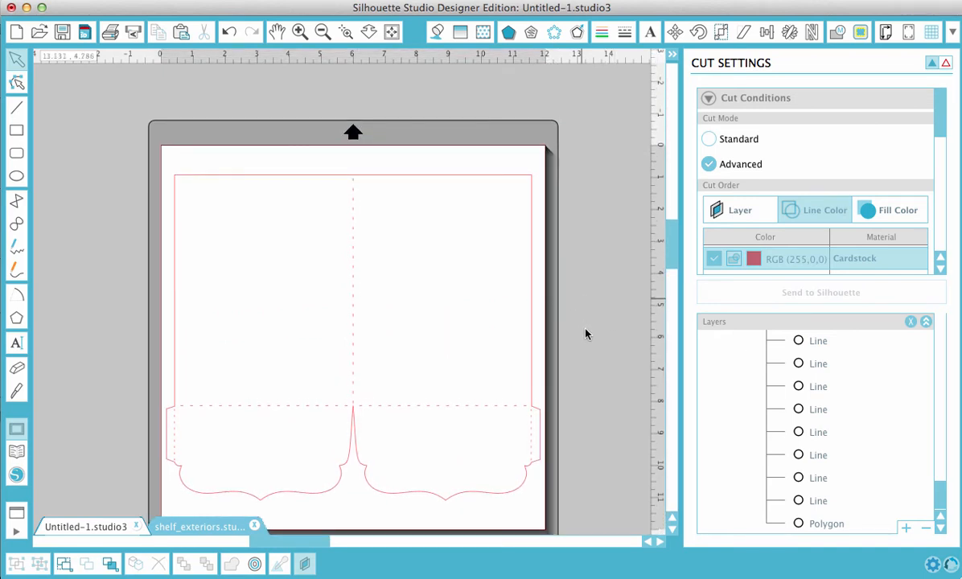
{"action": "scroll", "coordinate": [584, 334], "scroll_direction": "down", "scroll_amount": 1}
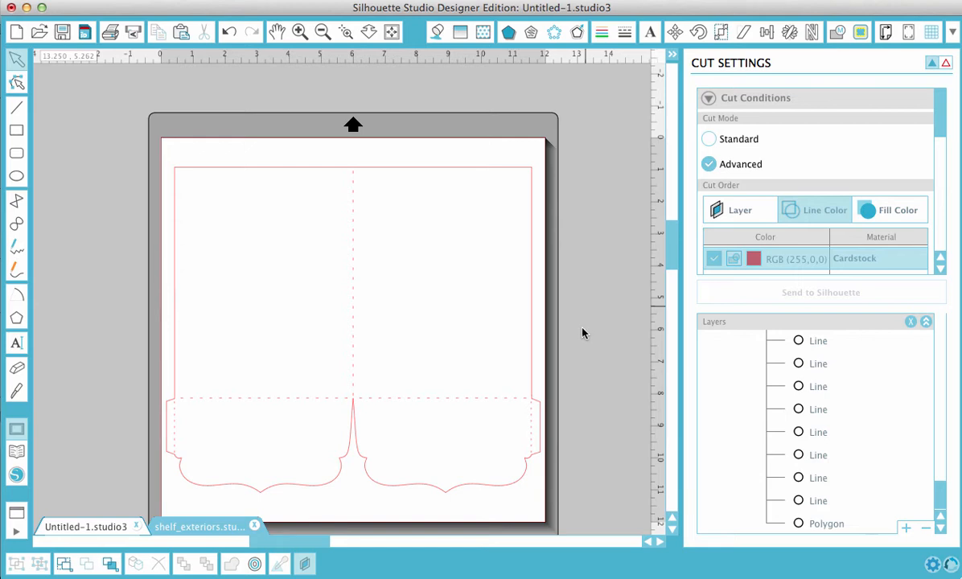
Select the folder's outer outline polygon and set its line color to blue, leaving the dotted fold lines red
{"action": "left_click", "coordinate": [532, 326]}
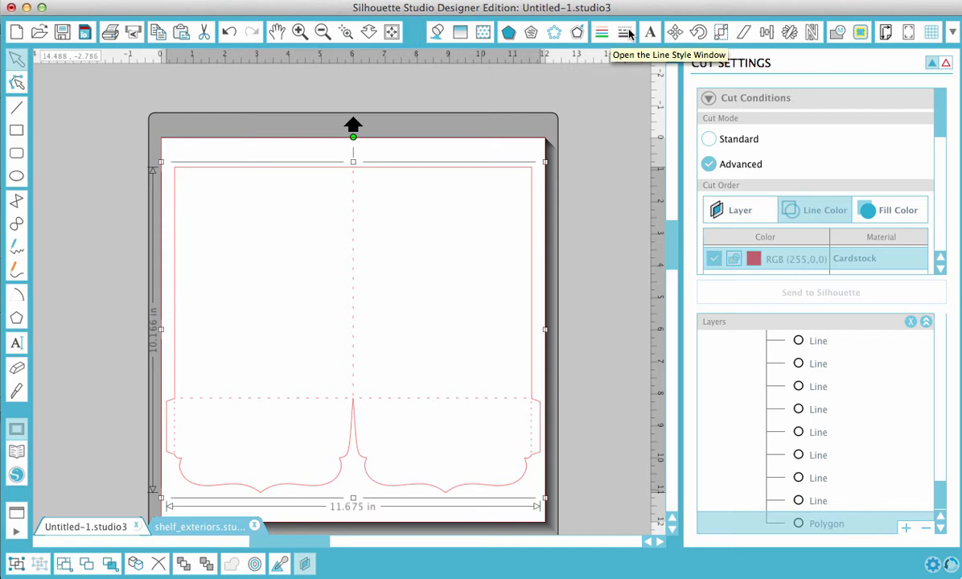
{"action": "left_click", "coordinate": [602, 34]}
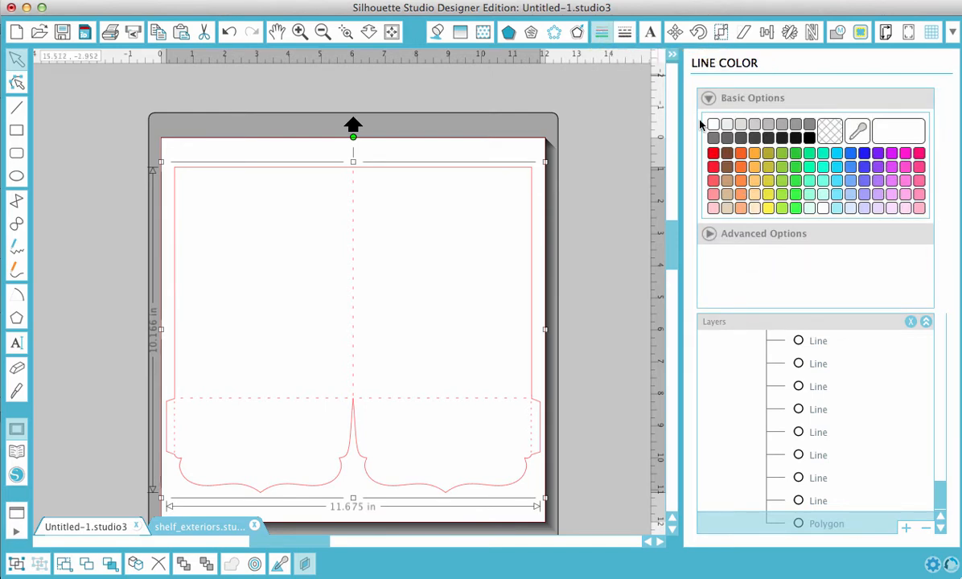
{"action": "left_click", "coordinate": [851, 154]}
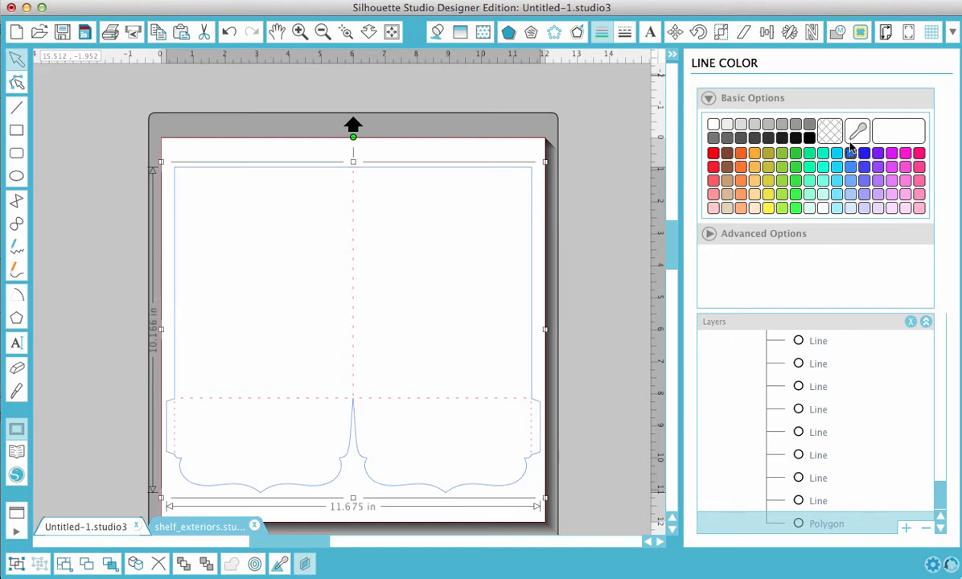
Show the cut settings again and hide the layers list to make room for the line color entries and material types
{"action": "left_click", "coordinate": [953, 34]}
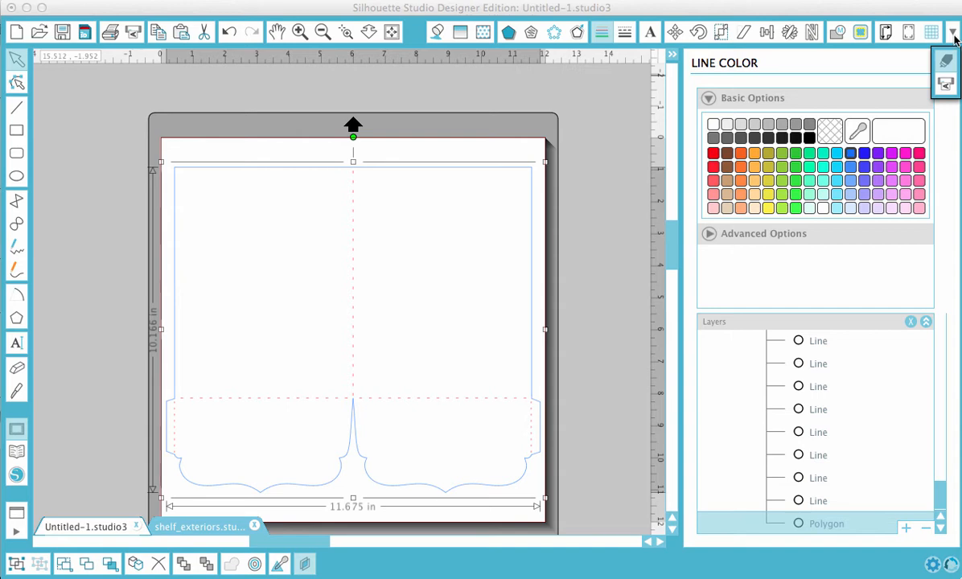
{"action": "left_click", "coordinate": [946, 66]}
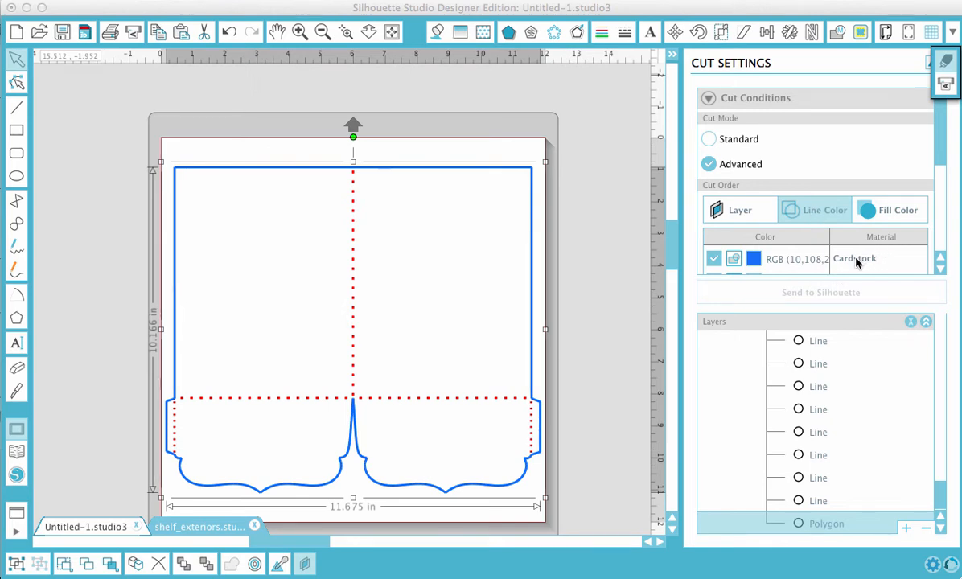
{"action": "scroll", "coordinate": [857, 263], "scroll_direction": "down", "scroll_amount": 3}
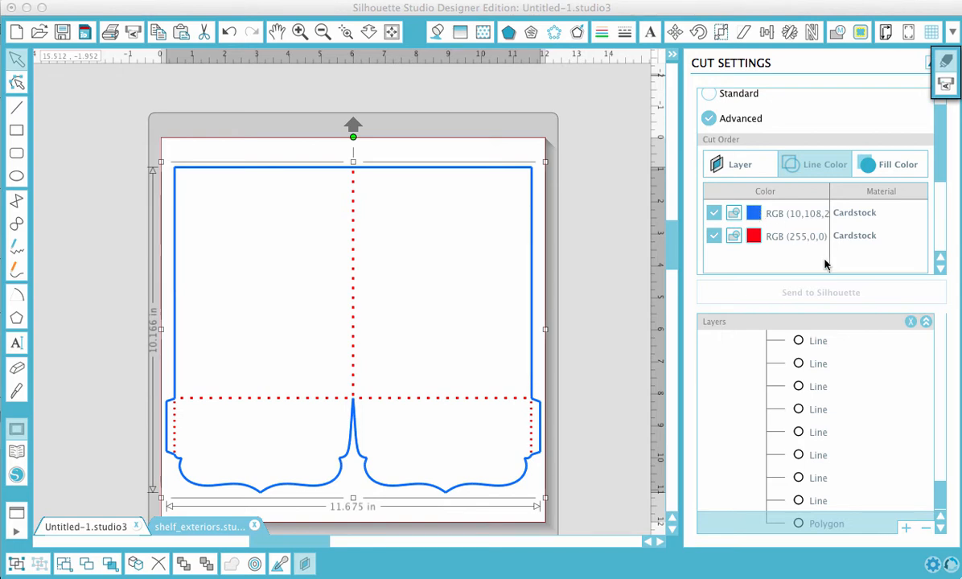
{"action": "left_click", "coordinate": [912, 323]}
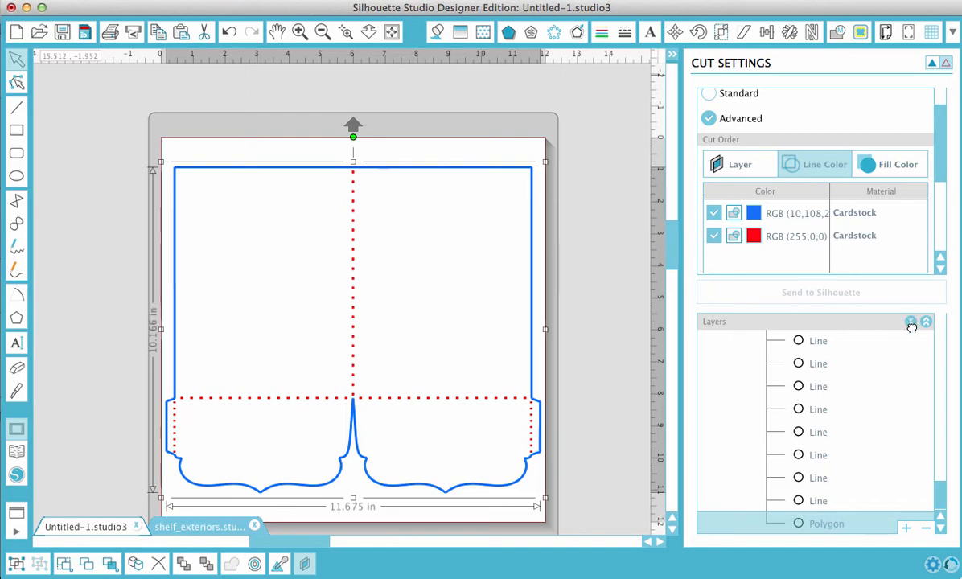
{"action": "left_click", "coordinate": [911, 322]}
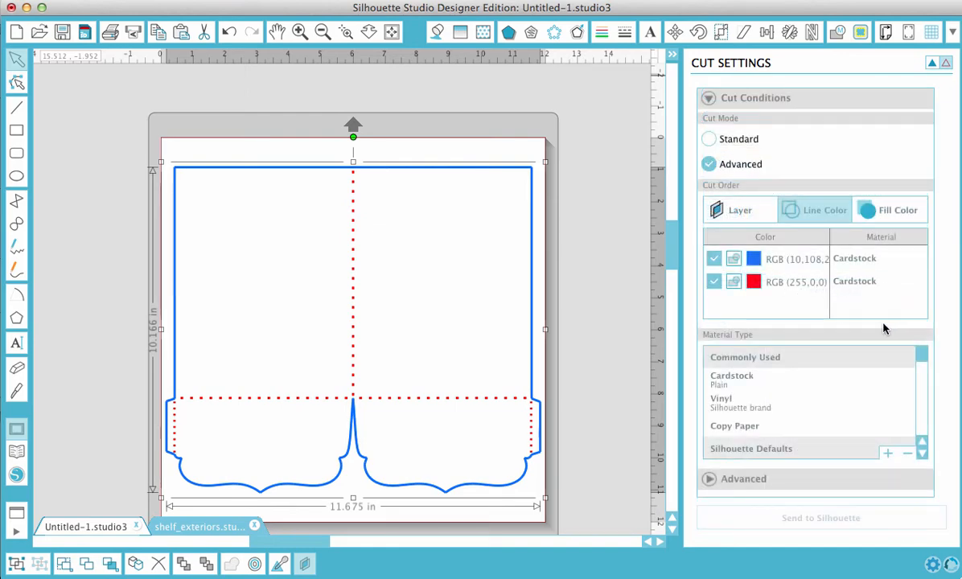
Select the blue line color entry and look through the material types and blade settings, keeping Cardstock assigned
{"action": "left_click", "coordinate": [869, 259]}
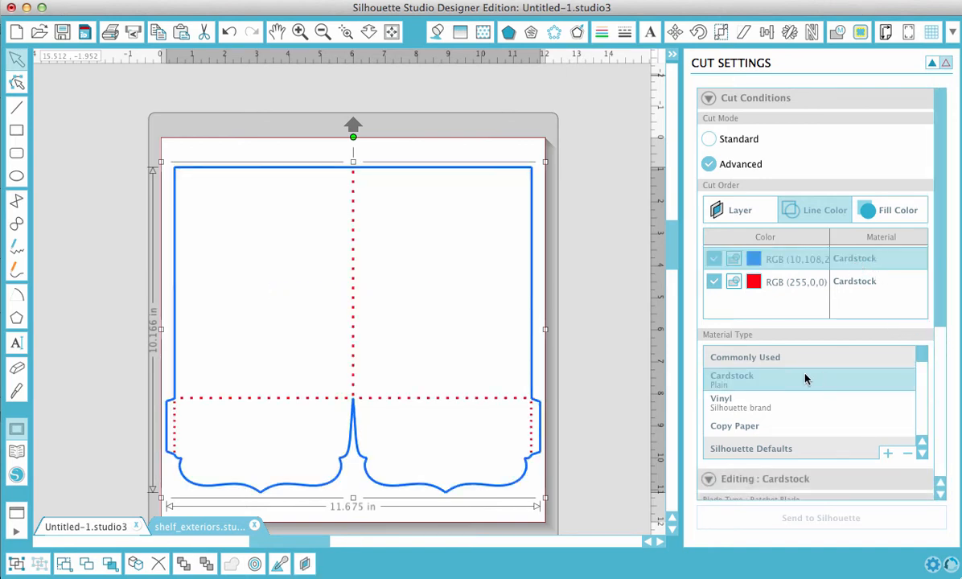
{"action": "scroll", "coordinate": [825, 387], "scroll_direction": "down", "scroll_amount": 5}
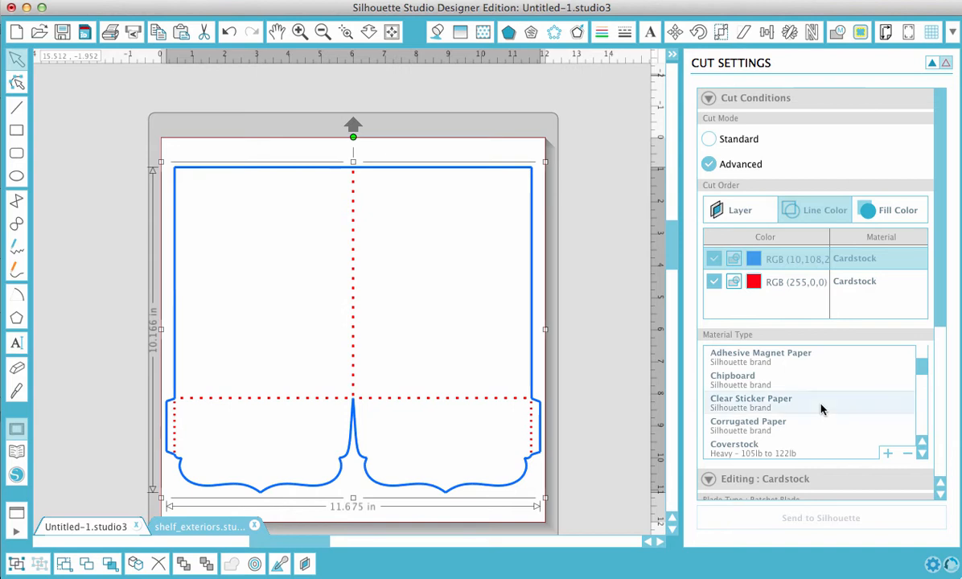
{"action": "scroll", "coordinate": [820, 402], "scroll_direction": "down", "scroll_amount": 4}
{"action": "scroll", "coordinate": [943, 340], "scroll_direction": "down", "scroll_amount": 2}
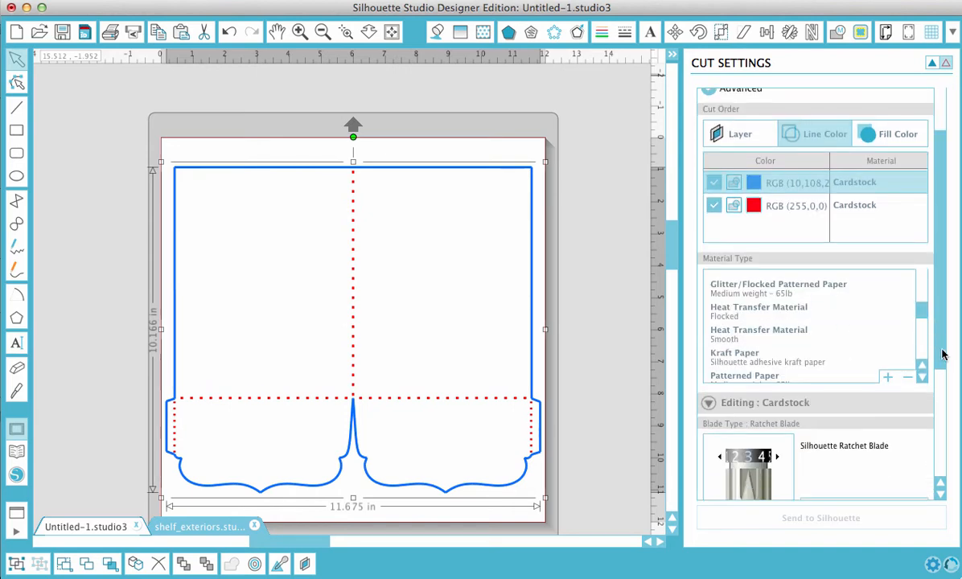
{"action": "mouse_move", "coordinate": [942, 369]}
{"action": "left_mouse_down"}
{"action": "mouse_move", "coordinate": [955, 454]}
{"action": "mouse_move", "coordinate": [956, 376]}
{"action": "left_mouse_up"}
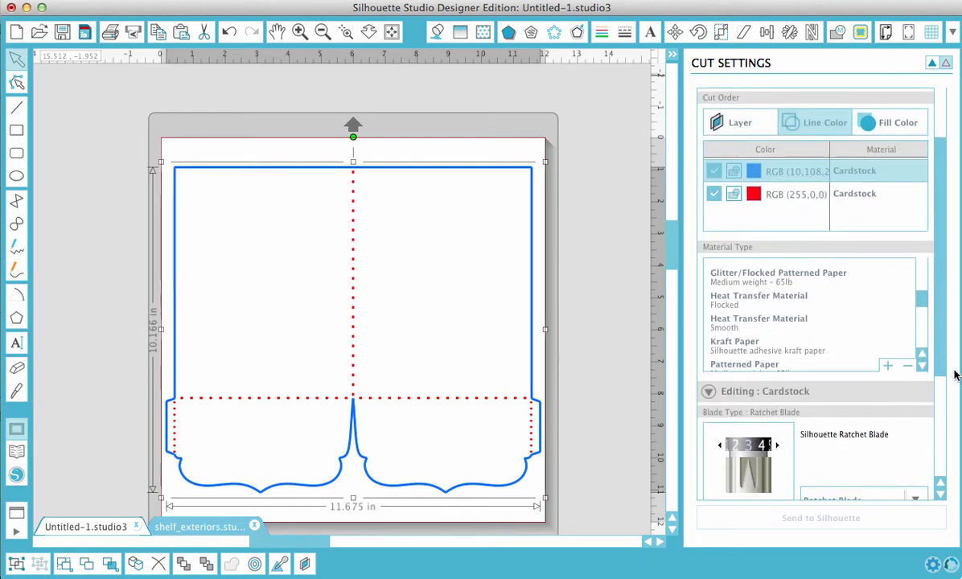
Assign the Copy Paper material to the red RGB (255,0,0) line color of the fold lines
{"action": "left_click", "coordinate": [841, 194]}
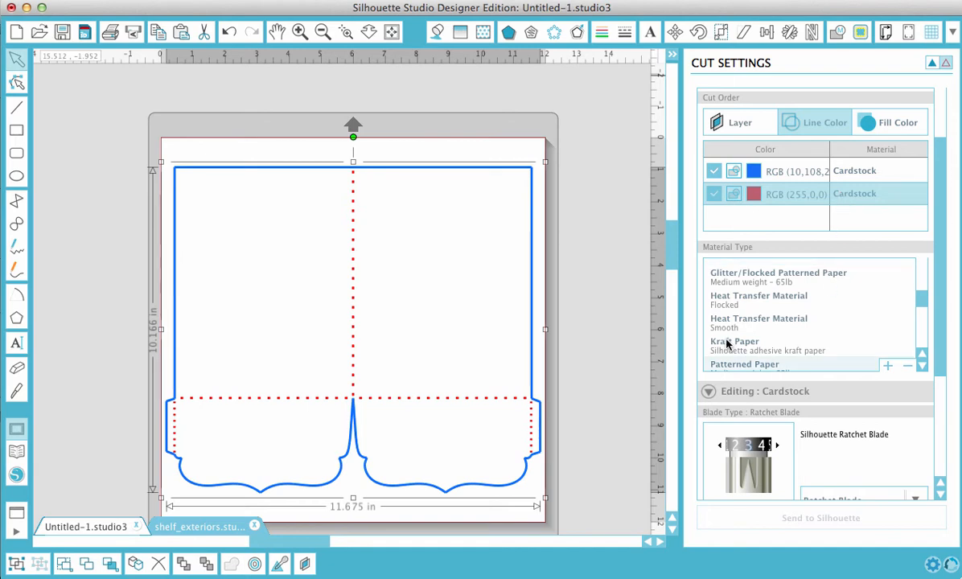
{"action": "scroll", "coordinate": [752, 322], "scroll_direction": "up", "scroll_amount": 5}
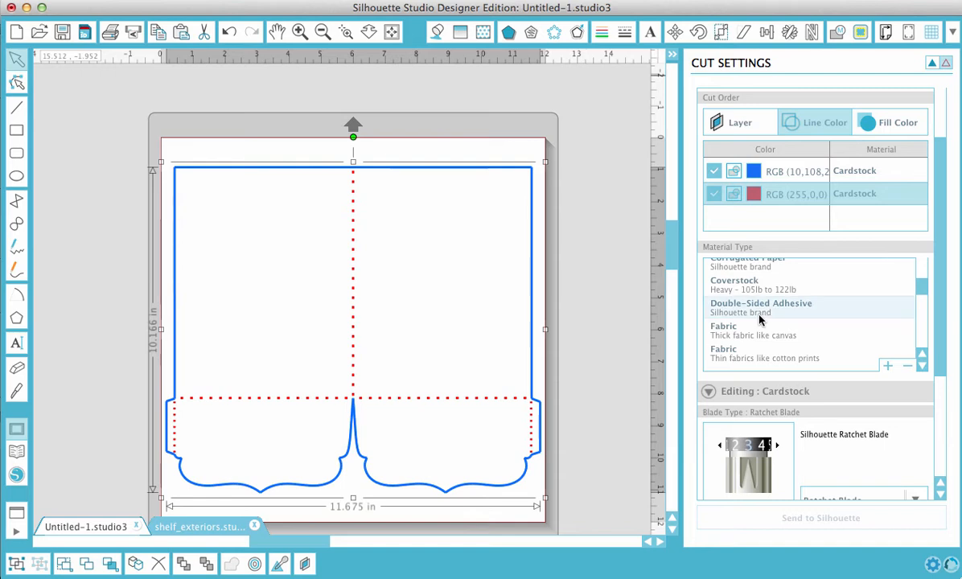
{"action": "scroll", "coordinate": [749, 316], "scroll_direction": "up", "scroll_amount": 5}
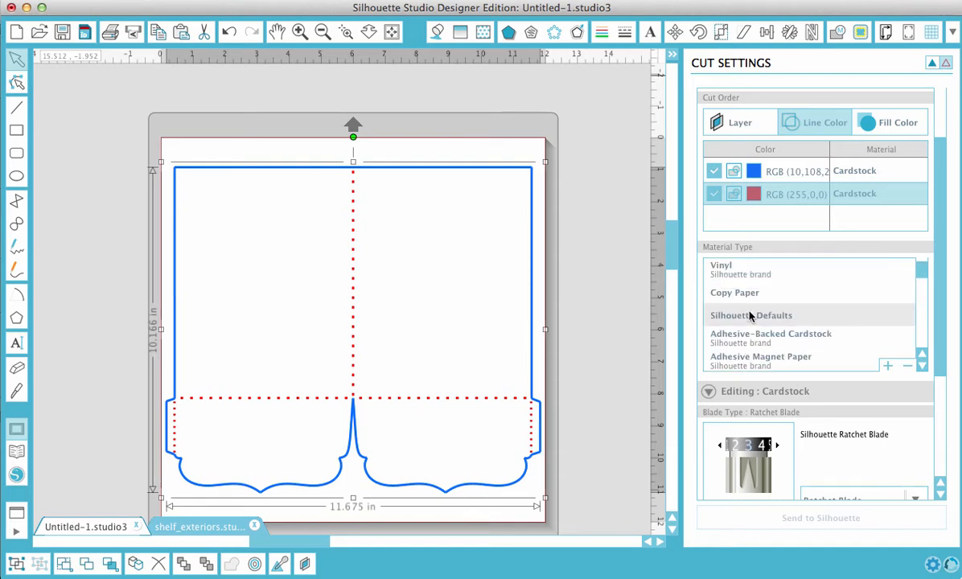
{"action": "left_click", "coordinate": [739, 297]}
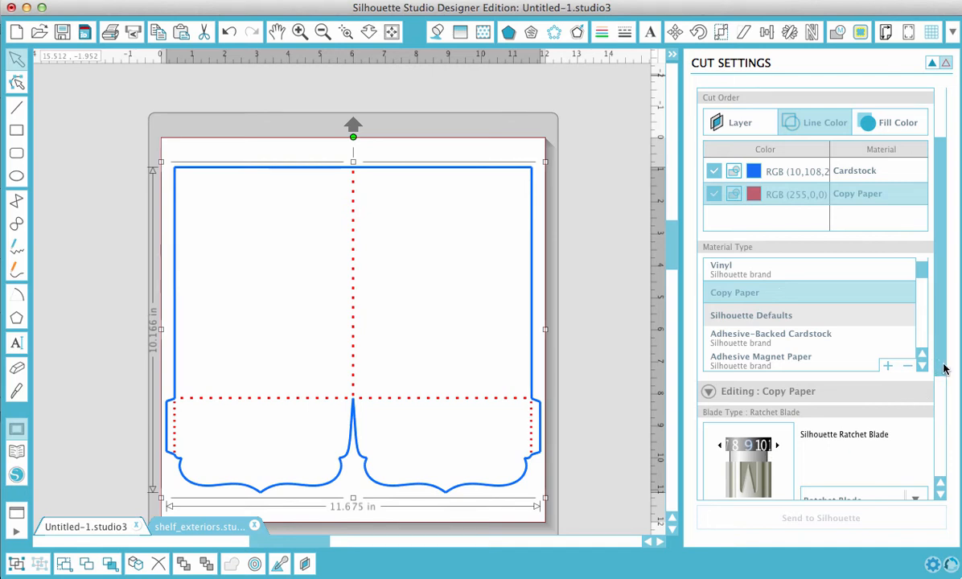
Review the Copy Paper blade, speed and thickness settings, compare them with Vinyl, and return the red lines to Copy Paper
{"action": "left_click_drag", "start_coordinate": [943, 379], "coordinate": [950, 433]}
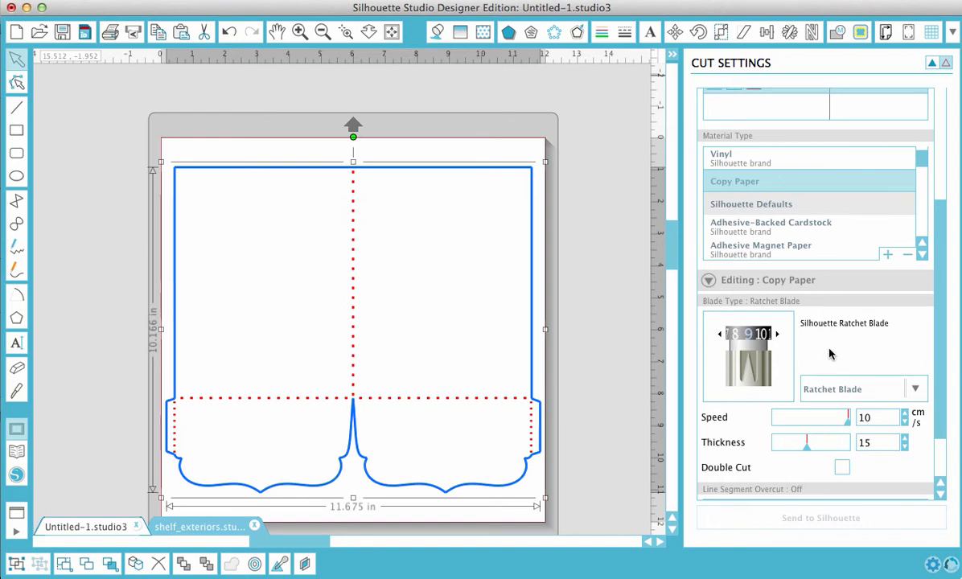
{"action": "left_click", "coordinate": [600, 338]}
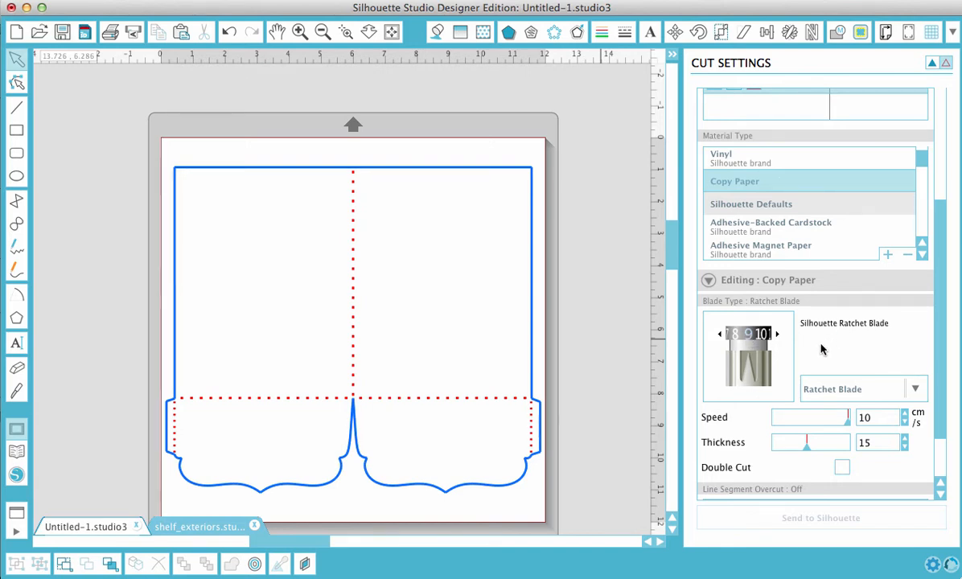
{"action": "scroll", "coordinate": [821, 349], "scroll_direction": "down", "scroll_amount": 3}
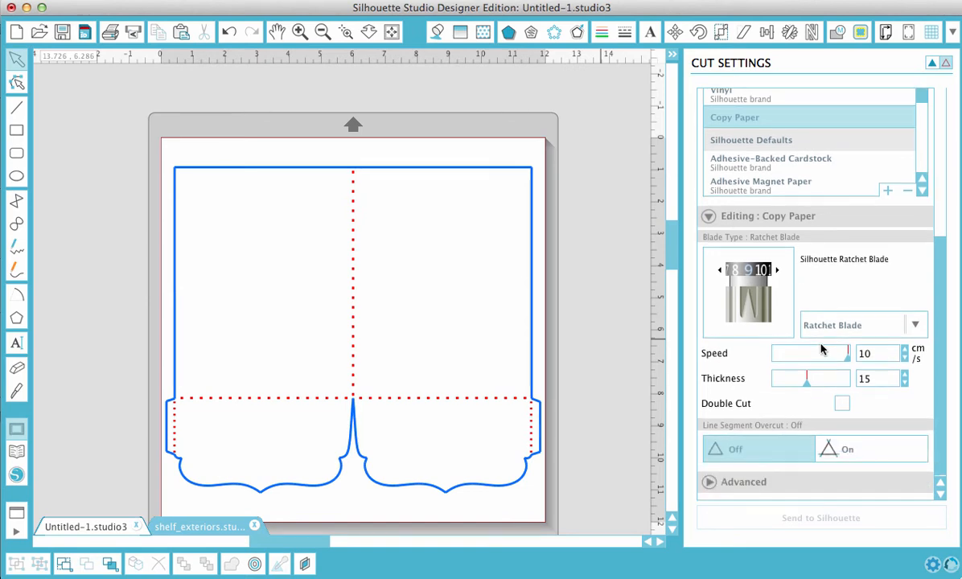
{"action": "scroll", "coordinate": [822, 348], "scroll_direction": "up", "scroll_amount": 9}
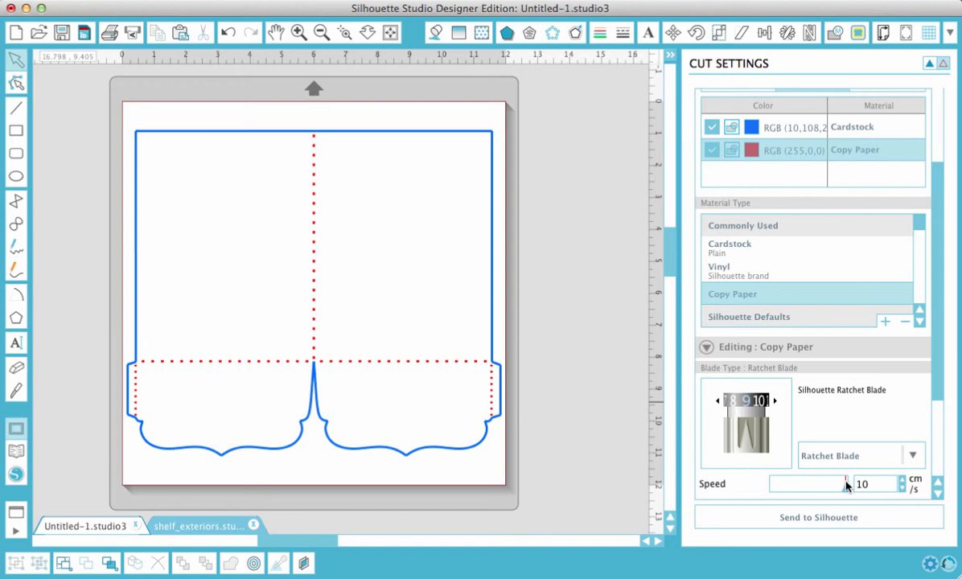
{"action": "left_click", "coordinate": [727, 275]}
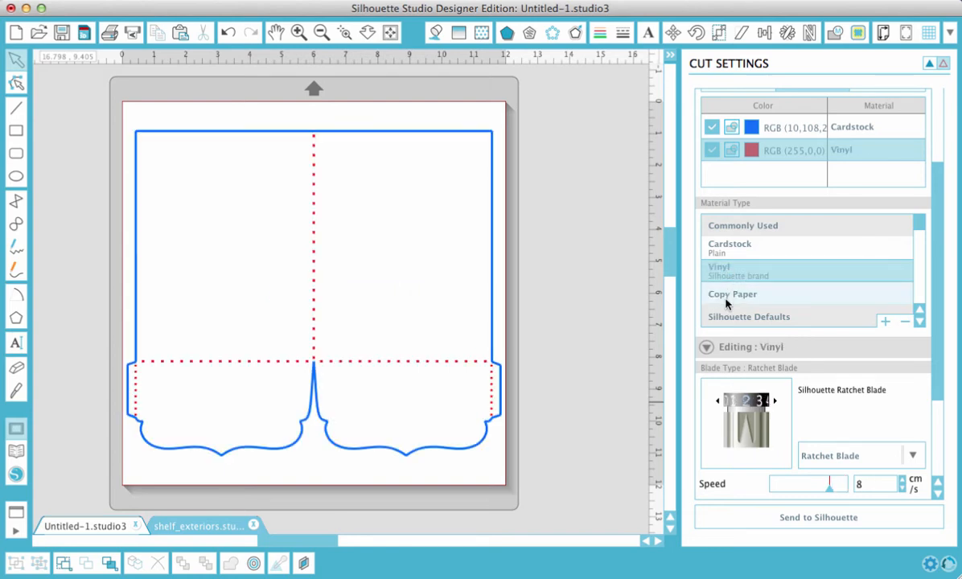
{"action": "left_click", "coordinate": [726, 302]}
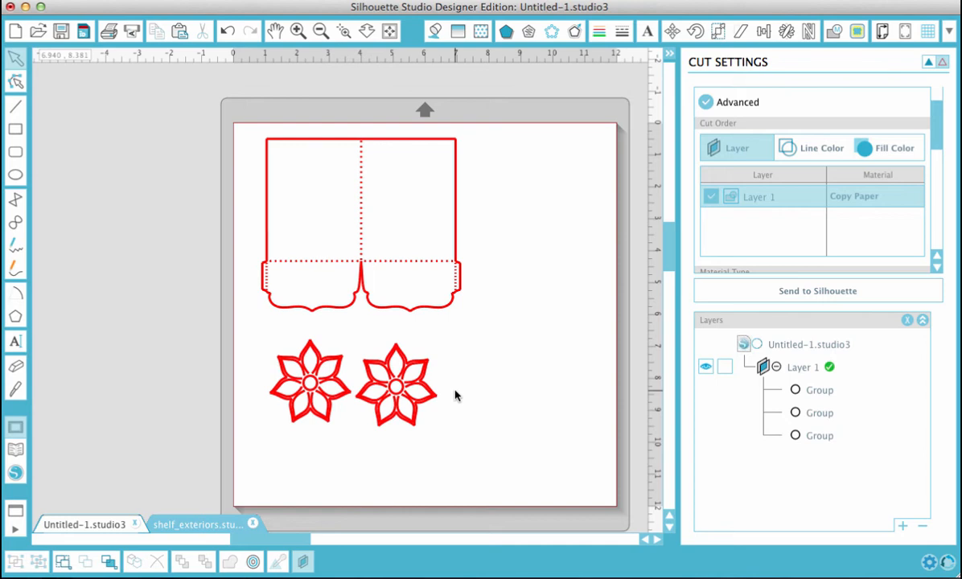
Ungroup the folder design above the two flowers into separate lines, deselect it and look through the layers list
{"action": "left_click", "coordinate": [439, 308]}
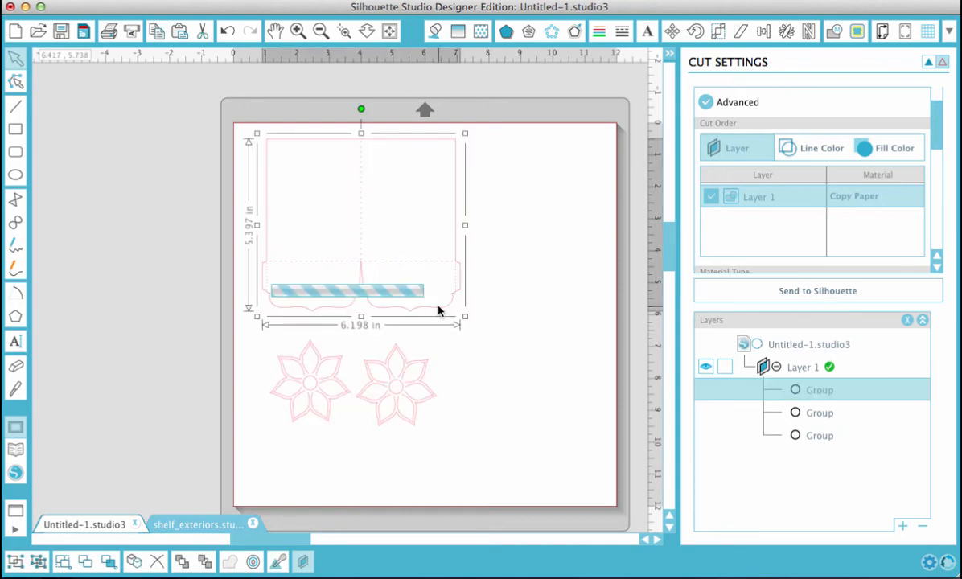
{"action": "right_click", "coordinate": [439, 310]}
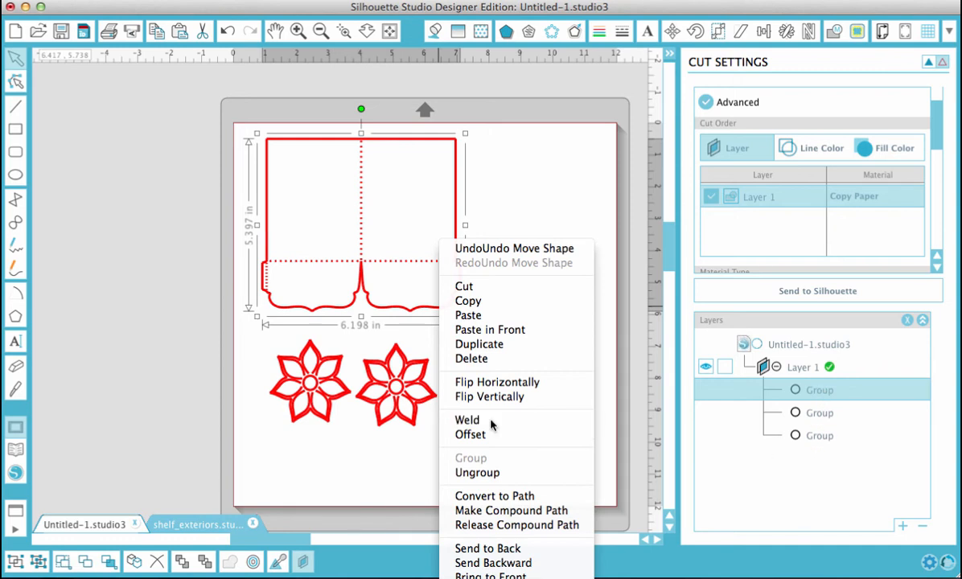
{"action": "left_click", "coordinate": [480, 472]}
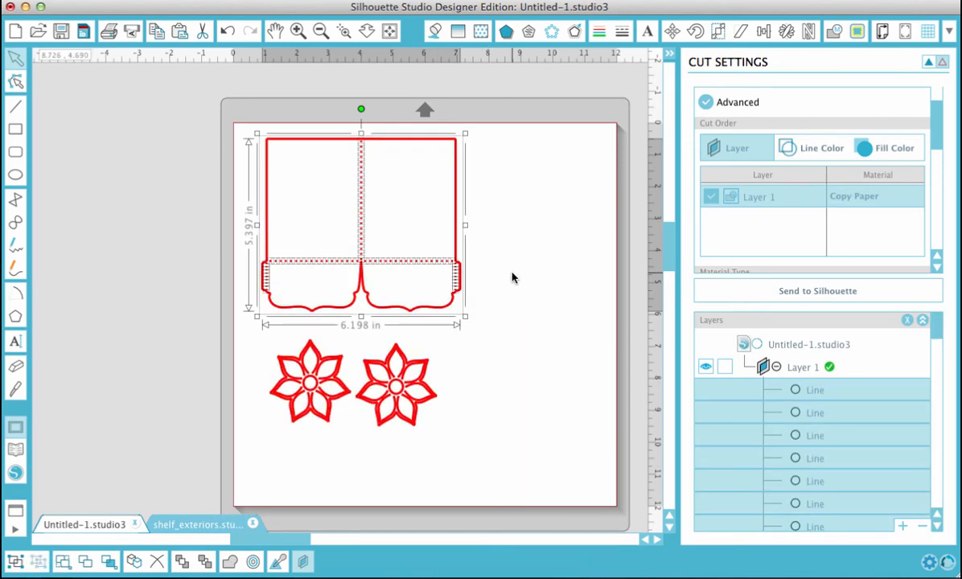
{"action": "left_click", "coordinate": [531, 282]}
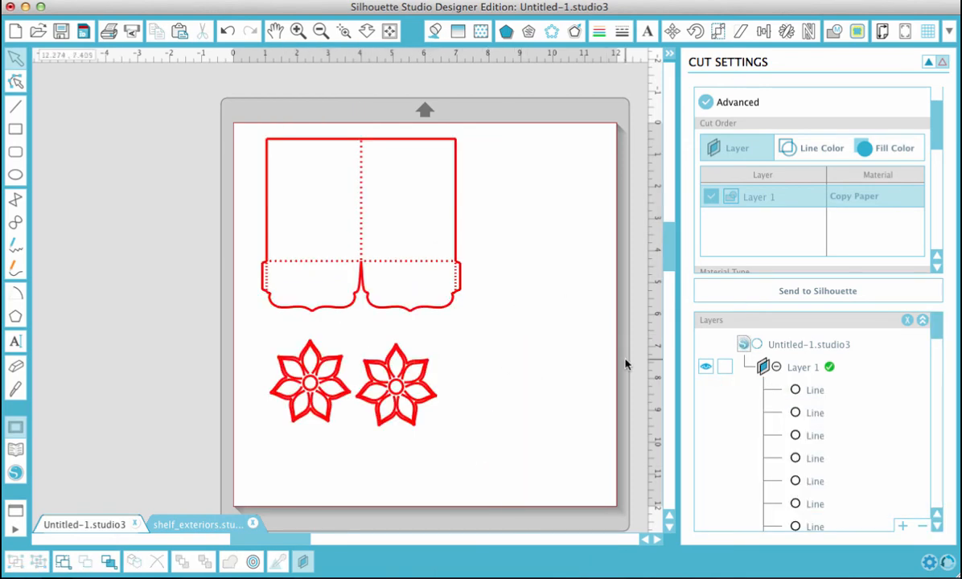
{"action": "scroll", "coordinate": [795, 402], "scroll_direction": "down", "scroll_amount": 3}
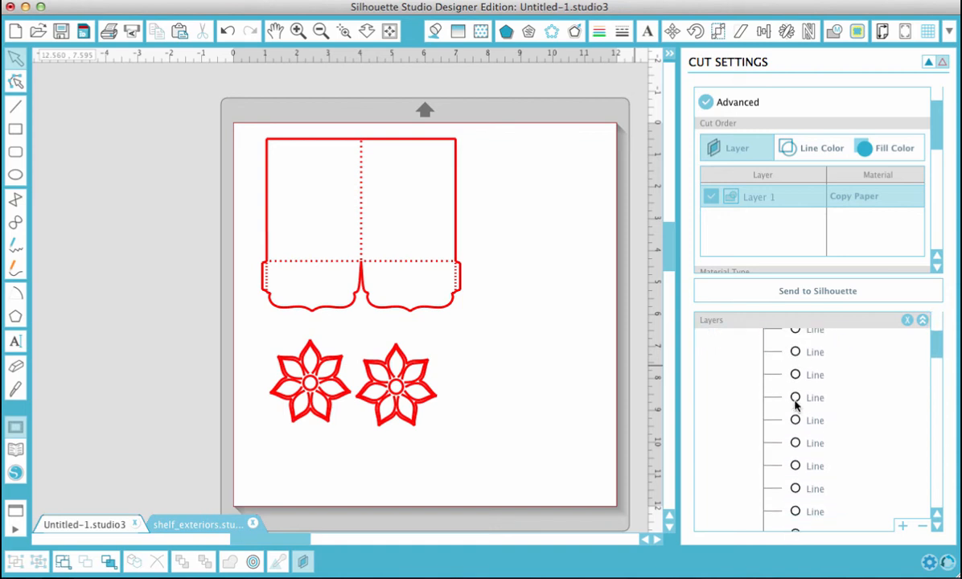
Add a second layer and move the polygon outline of the folder from Layer 1 into it
{"action": "scroll", "coordinate": [795, 405], "scroll_direction": "down", "scroll_amount": 5}
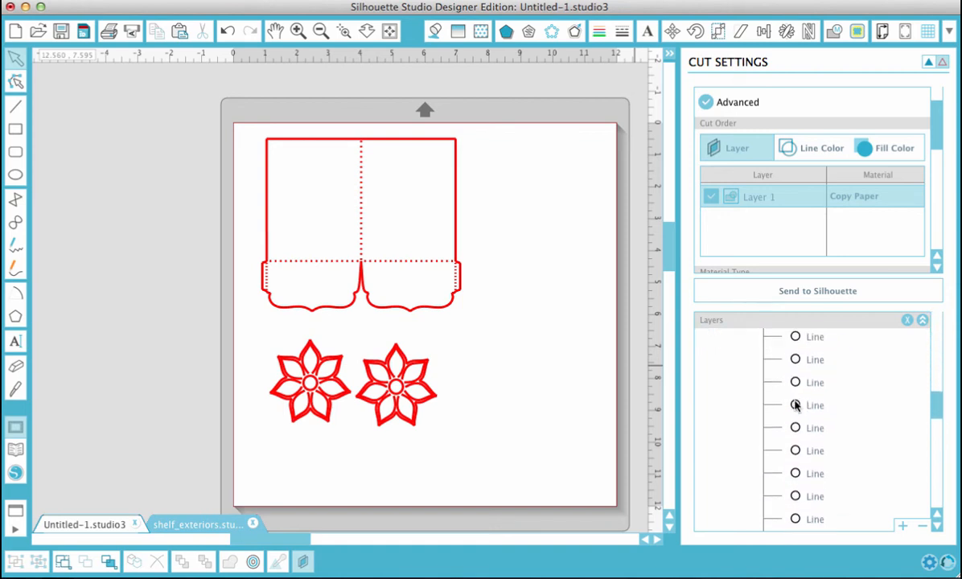
{"action": "scroll", "coordinate": [794, 405], "scroll_direction": "down", "scroll_amount": 4}
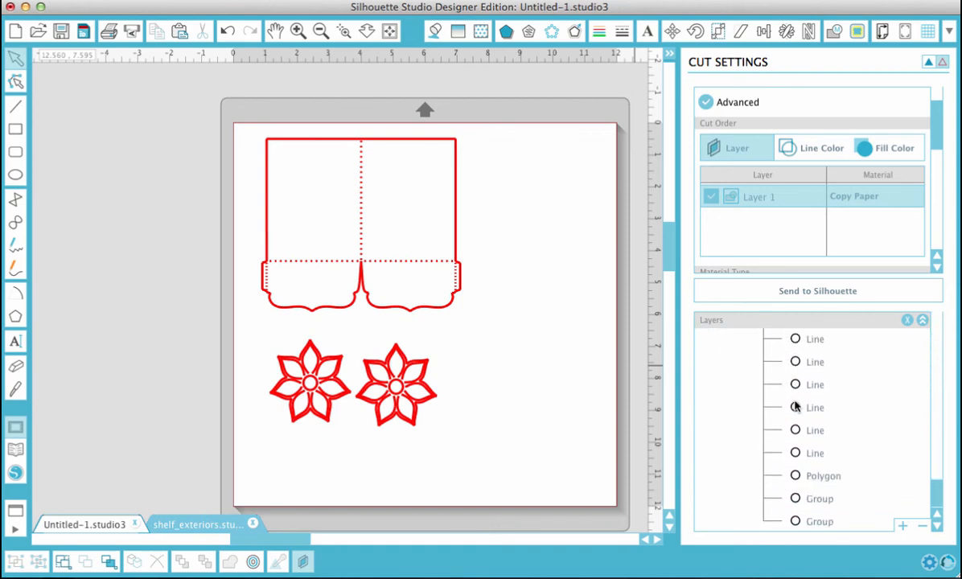
{"action": "scroll", "coordinate": [794, 406], "scroll_direction": "down", "scroll_amount": 1}
{"action": "left_click", "coordinate": [902, 525]}
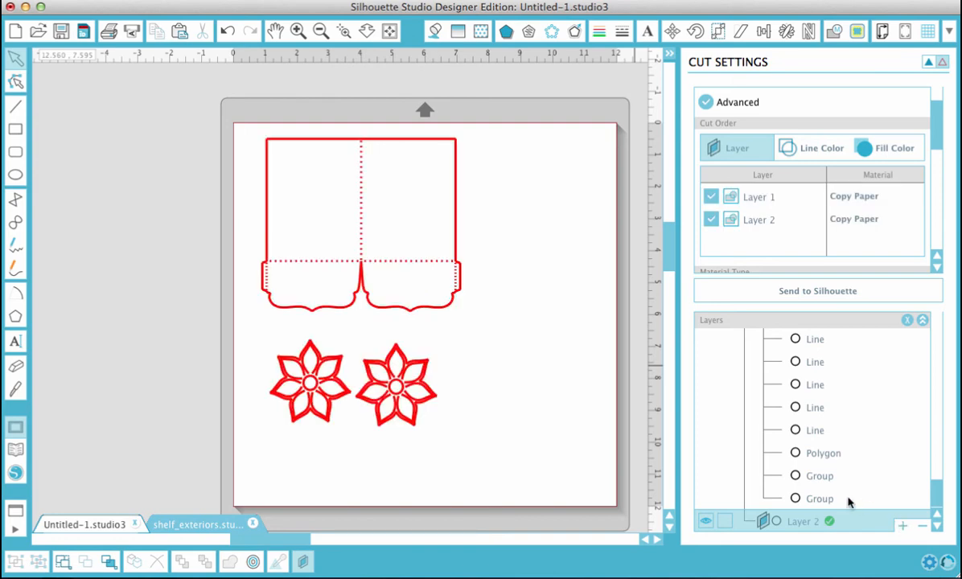
{"action": "left_click", "coordinate": [825, 456]}
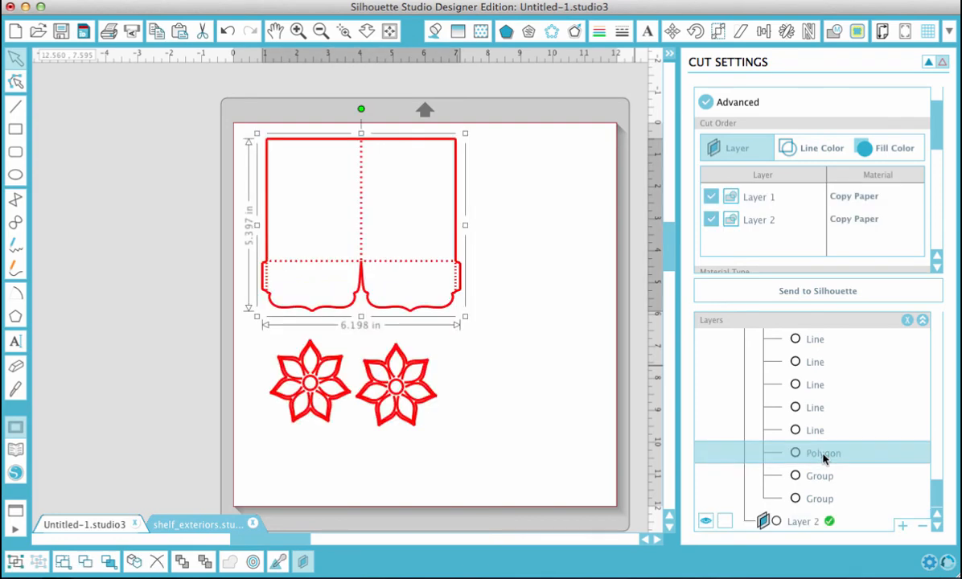
{"action": "left_click_drag", "start_coordinate": [822, 457], "coordinate": [802, 525]}
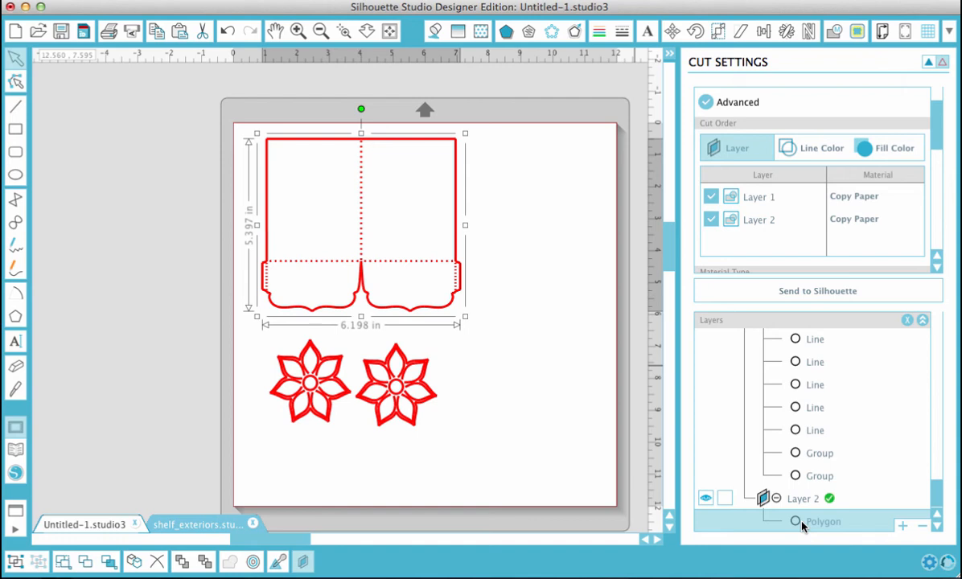
Add a third layer, moving the second flower's group into Layer 2 and the first flower's group into the third layer
{"action": "left_click", "coordinate": [902, 526]}
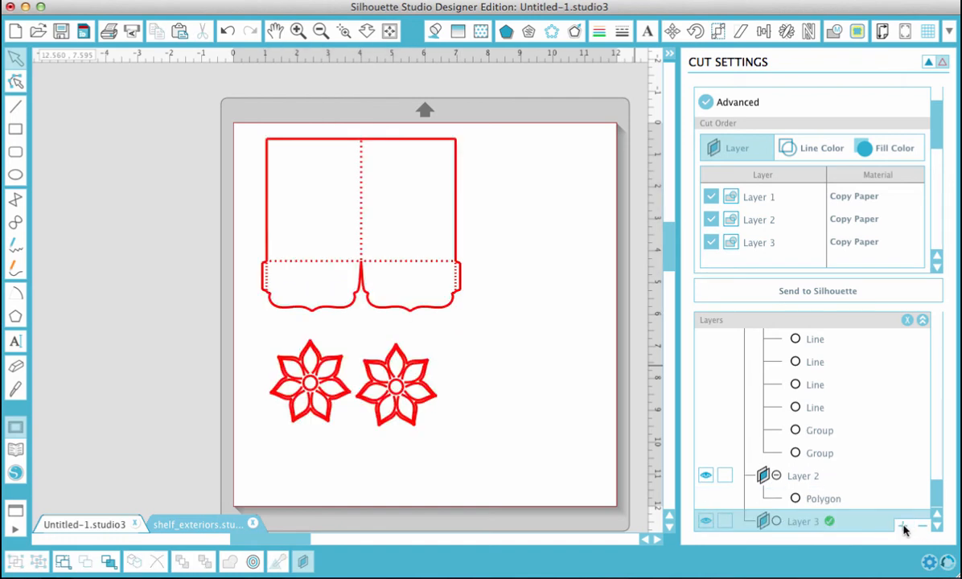
{"action": "left_click", "coordinate": [826, 453]}
{"action": "left_click_drag", "start_coordinate": [825, 454], "coordinate": [813, 503]}
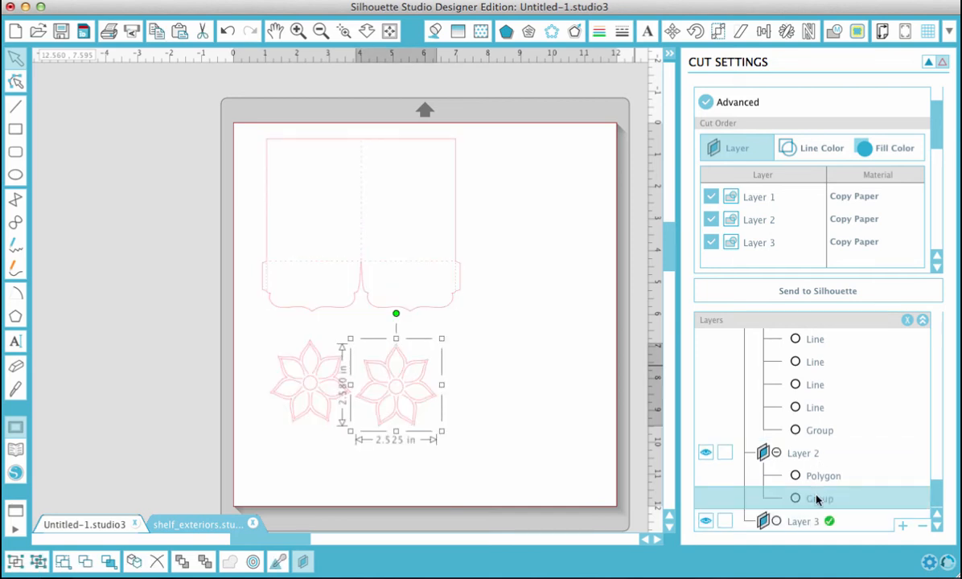
{"action": "left_click", "coordinate": [822, 432]}
{"action": "left_click_drag", "start_coordinate": [822, 432], "coordinate": [811, 525]}
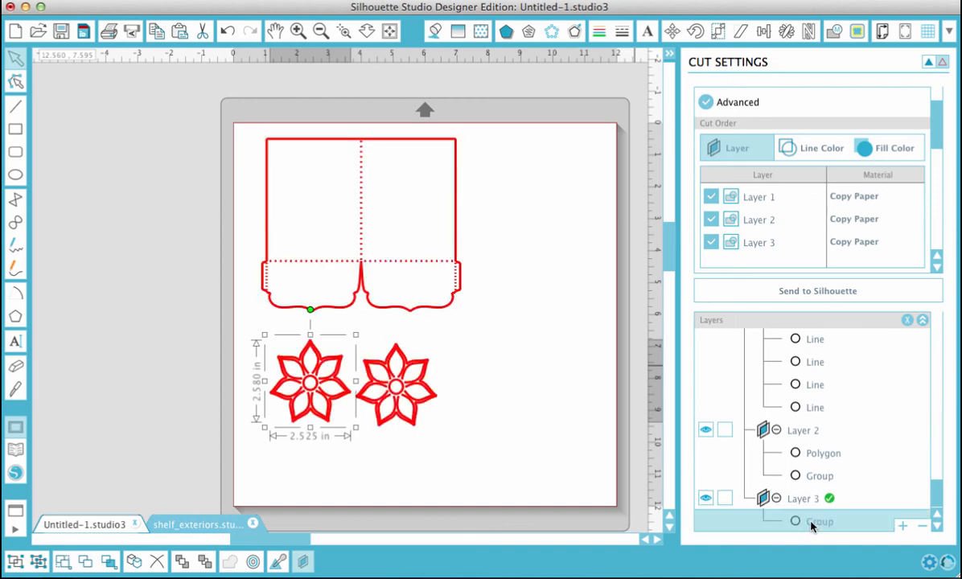
Switch cutting off and back on for Layers 1, 2 and 3 to check which shapes each one contains
{"action": "left_click", "coordinate": [712, 198]}
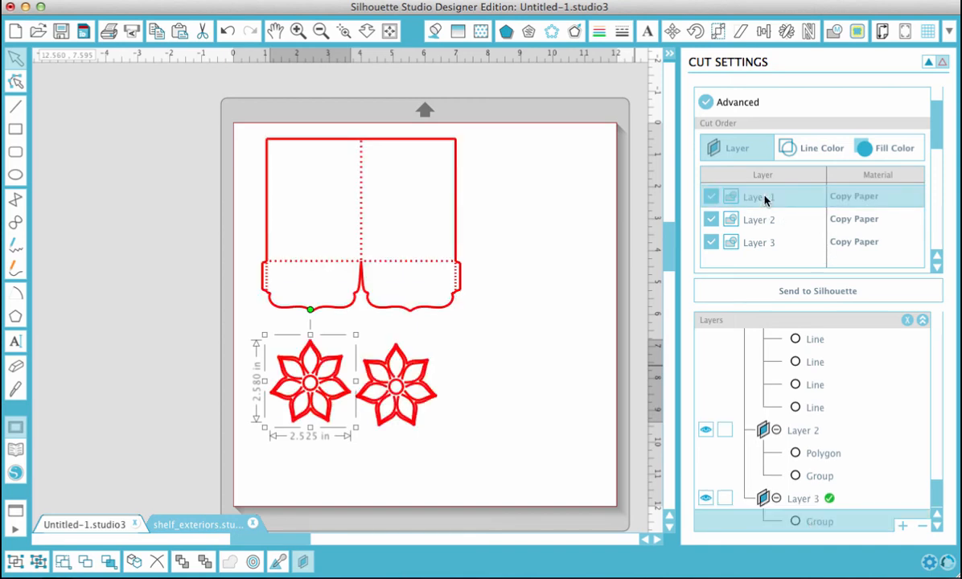
{"action": "left_click", "coordinate": [712, 197]}
{"action": "left_click", "coordinate": [713, 220]}
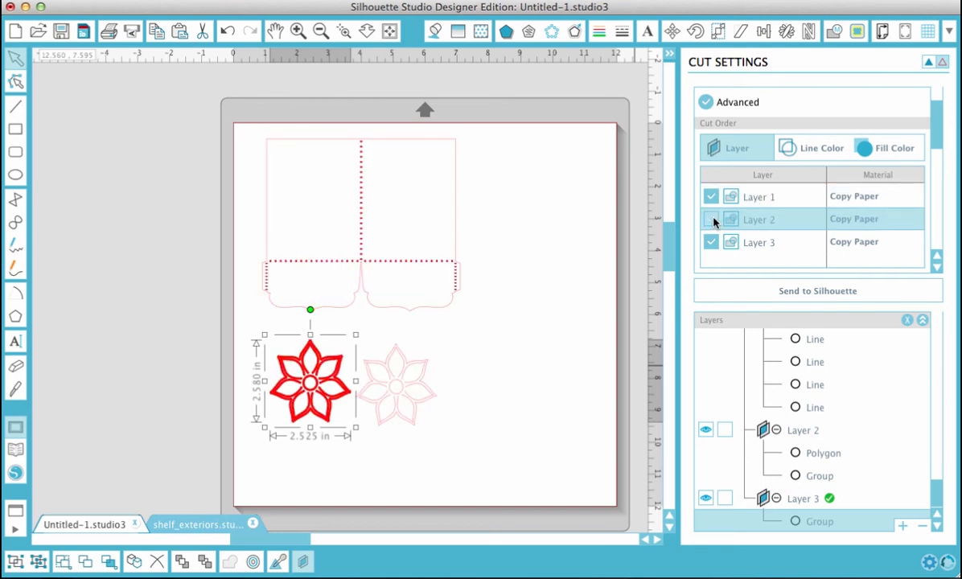
{"action": "left_click", "coordinate": [713, 220]}
{"action": "left_click", "coordinate": [759, 243]}
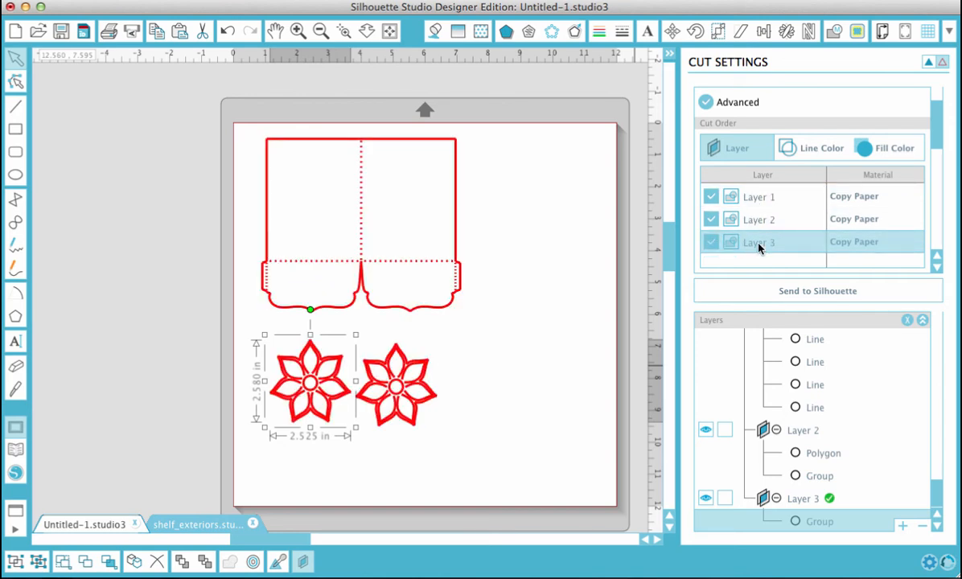
{"action": "left_click", "coordinate": [713, 243]}
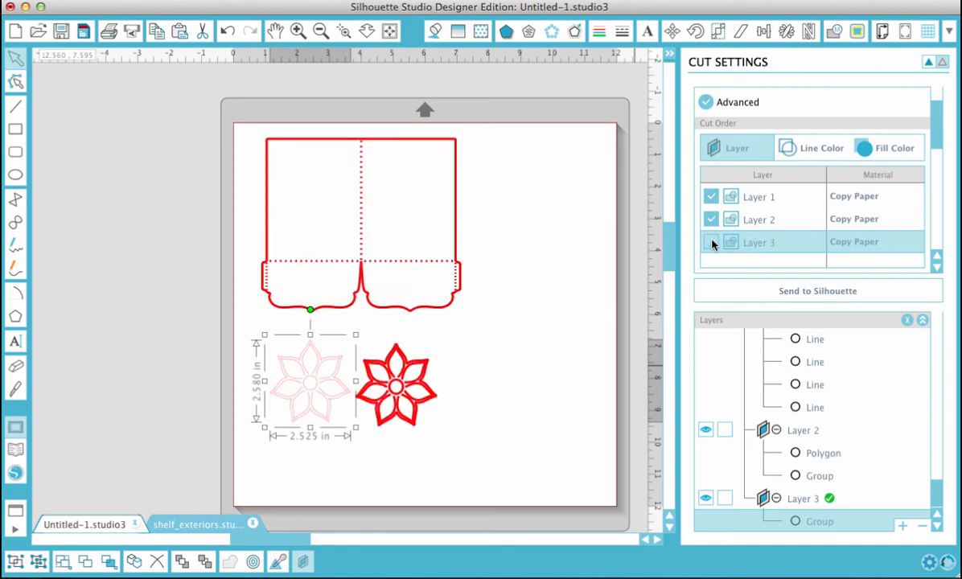
{"action": "left_click", "coordinate": [713, 243]}
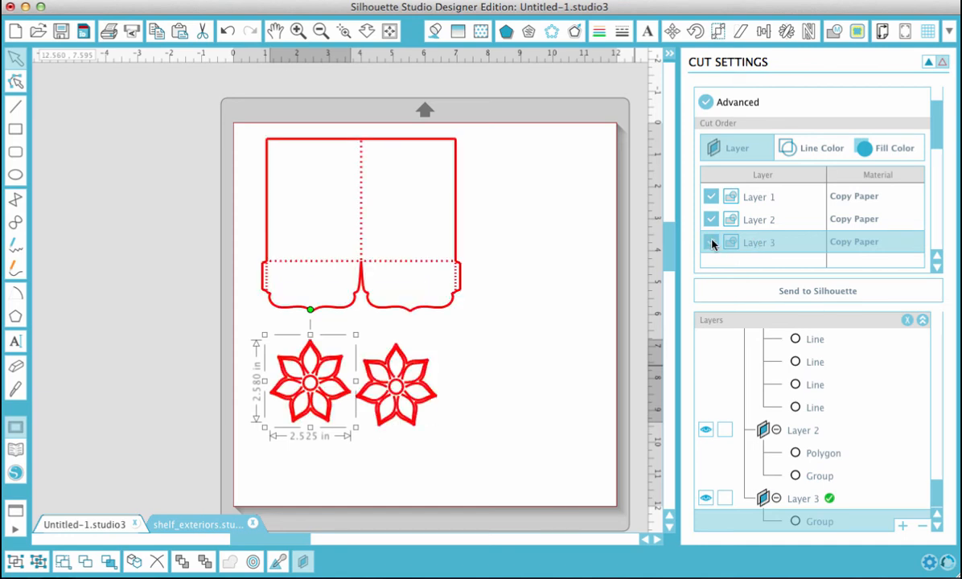
Close the layers list and assign the user-defined My Vellum material to Layer 3
{"action": "left_click", "coordinate": [908, 321]}
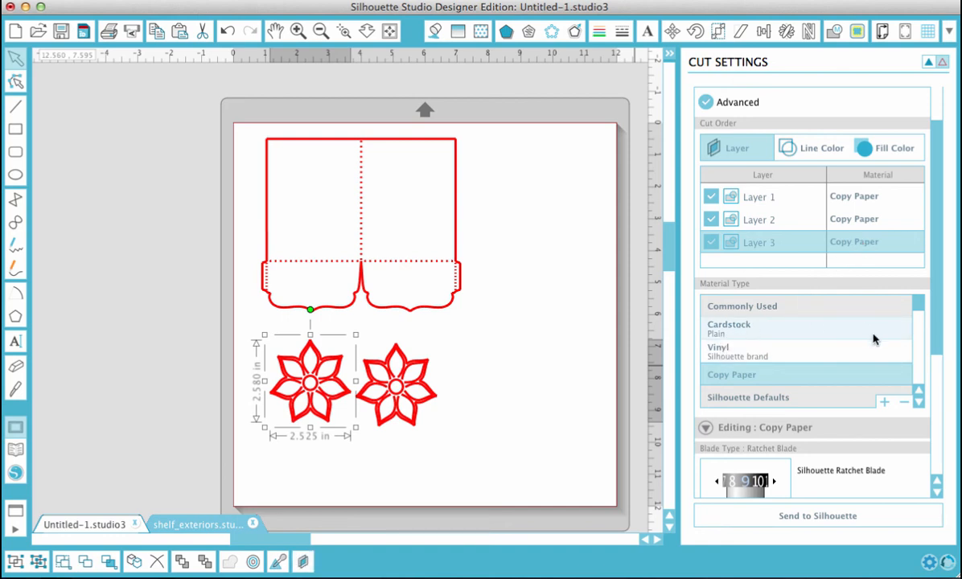
{"action": "left_click", "coordinate": [919, 371]}
{"action": "left_click", "coordinate": [919, 369]}
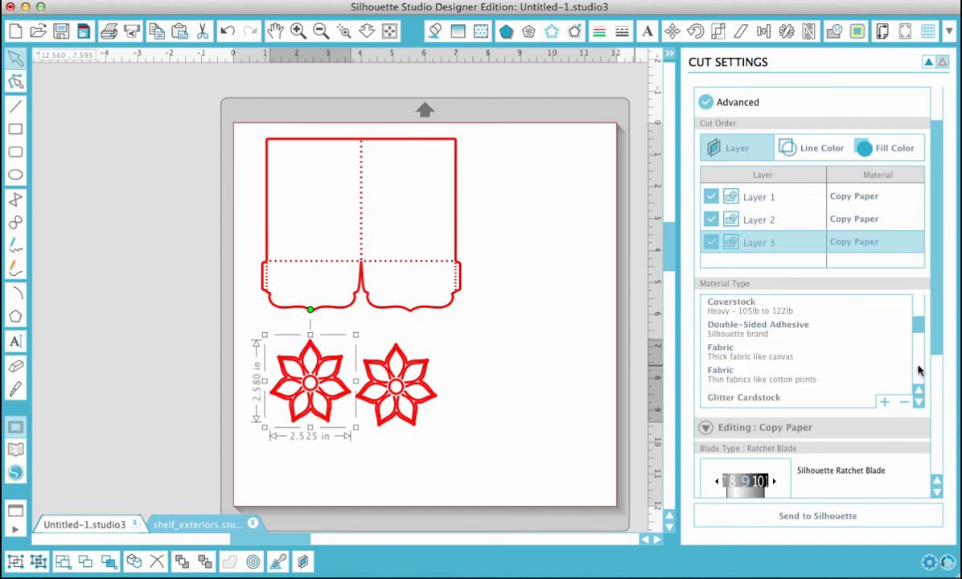
{"action": "left_click", "coordinate": [919, 366]}
{"action": "left_click", "coordinate": [918, 361]}
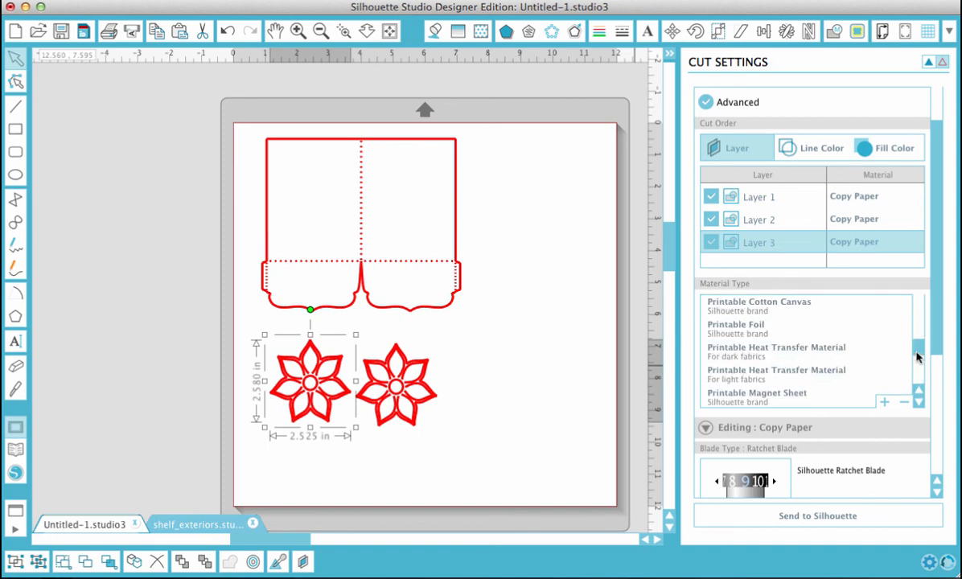
{"action": "left_click", "coordinate": [917, 358]}
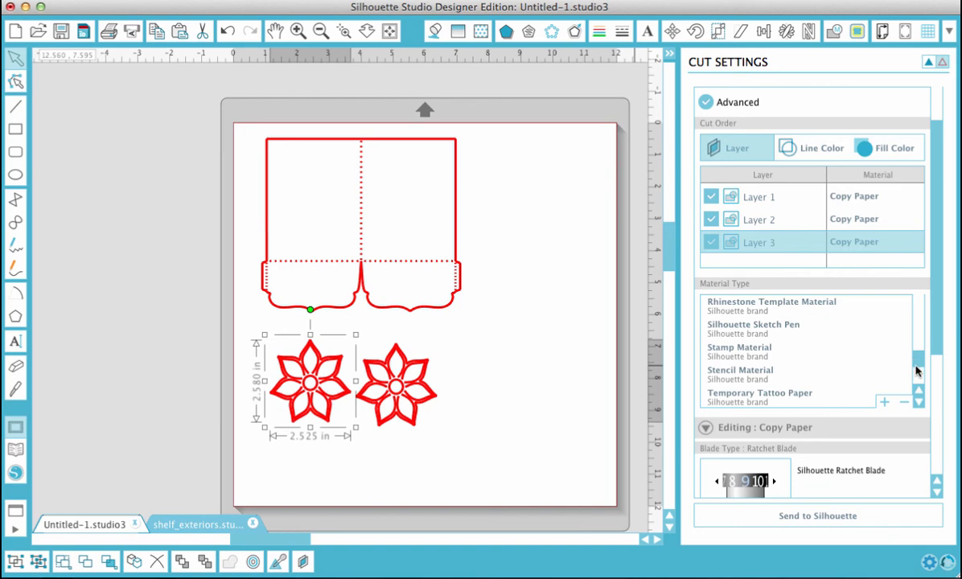
{"action": "left_click", "coordinate": [918, 366]}
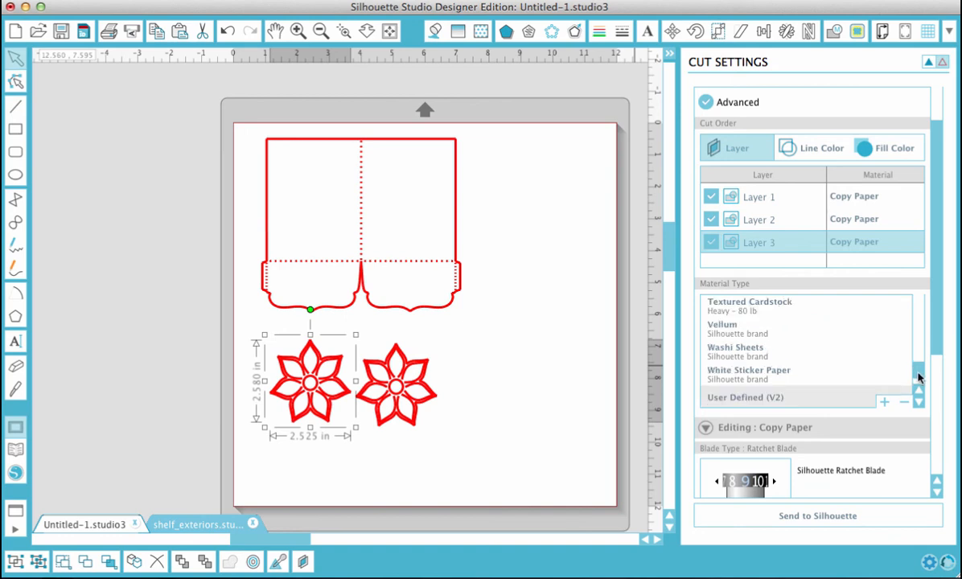
{"action": "left_click", "coordinate": [917, 380]}
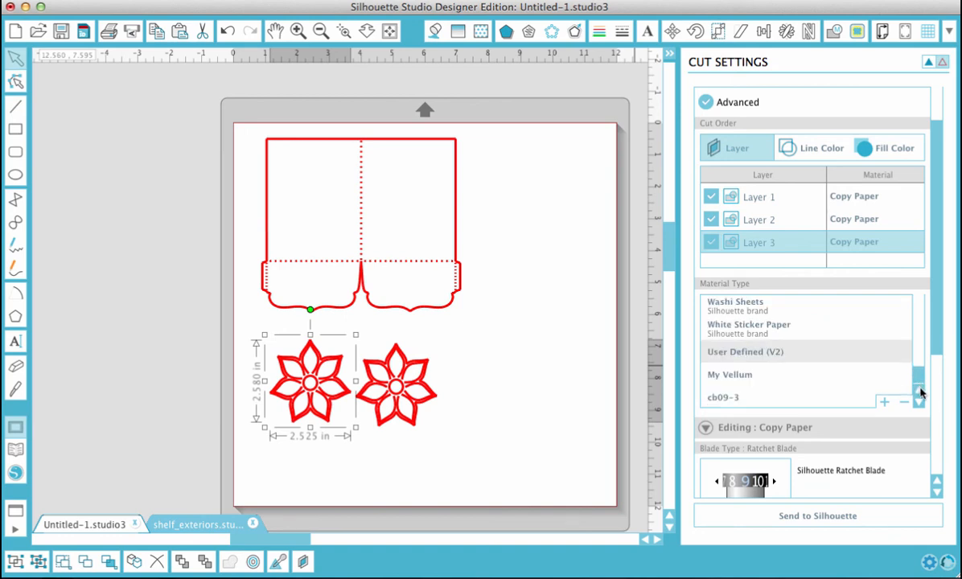
{"action": "left_click", "coordinate": [744, 376]}
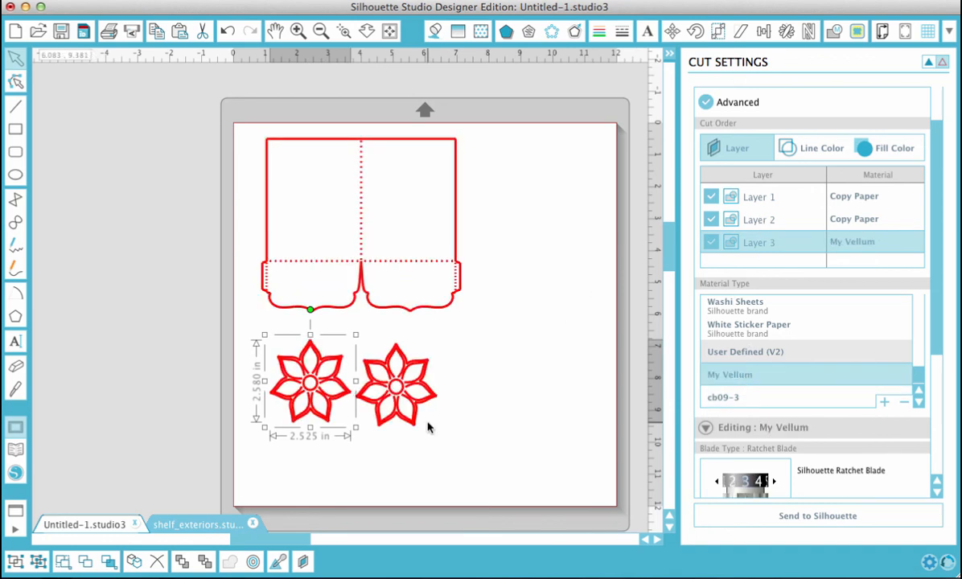
Check the shapes on Layer 2 and assign the My Vellum material to that layer
{"action": "left_click", "coordinate": [755, 225]}
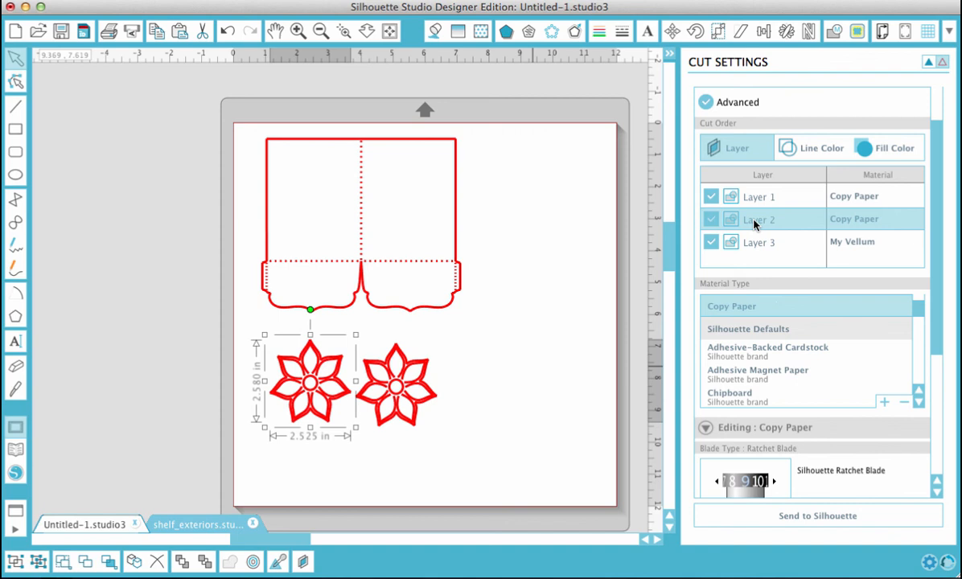
{"action": "left_click", "coordinate": [710, 222]}
{"action": "left_click", "coordinate": [710, 221]}
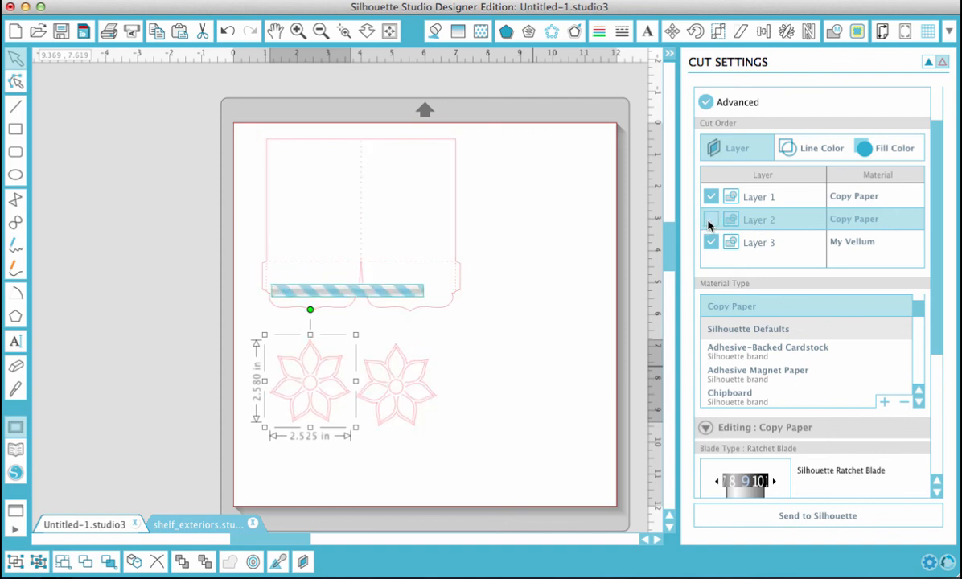
{"action": "scroll", "coordinate": [745, 400], "scroll_direction": "down", "scroll_amount": 5}
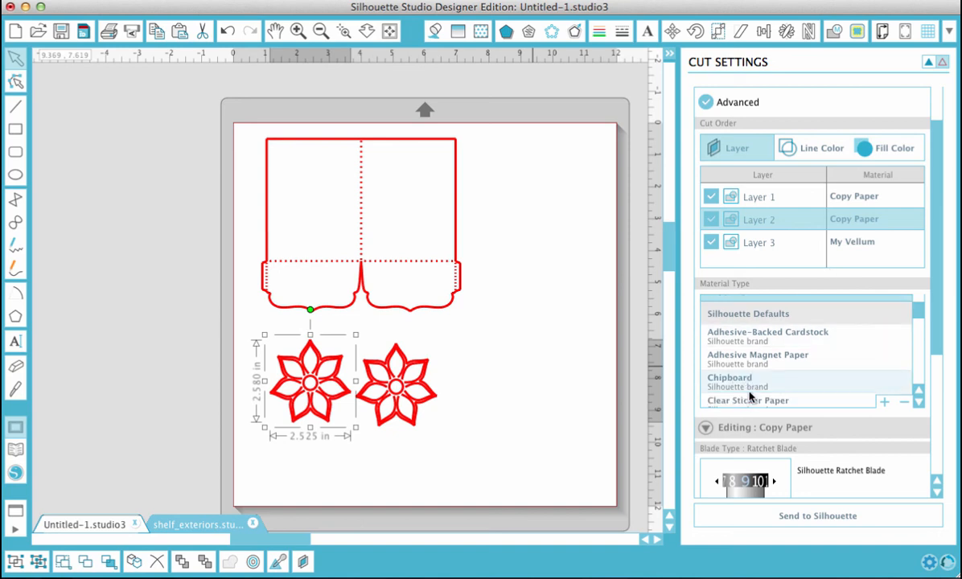
{"action": "scroll", "coordinate": [749, 395], "scroll_direction": "down", "scroll_amount": 8}
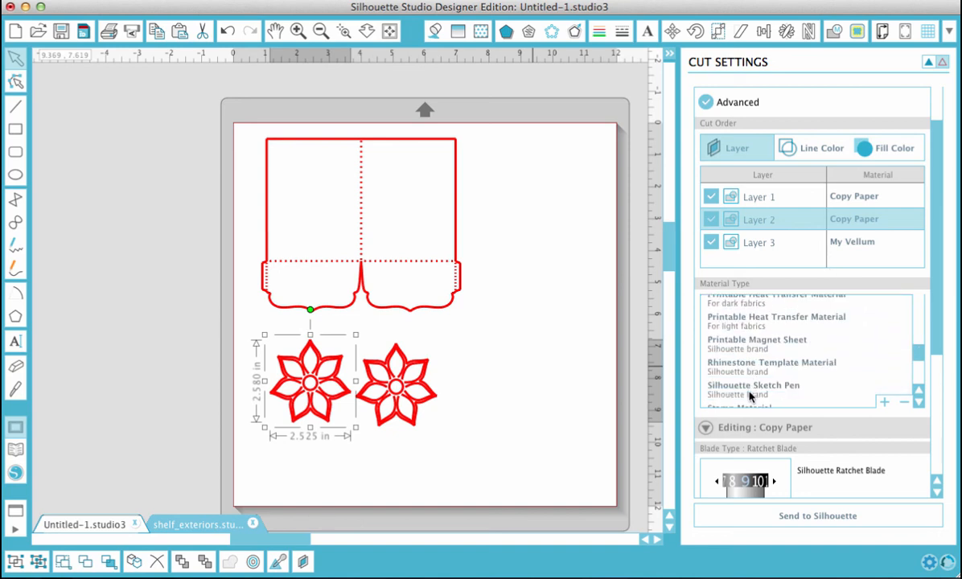
{"action": "scroll", "coordinate": [749, 396], "scroll_direction": "down", "scroll_amount": 3}
{"action": "scroll", "coordinate": [749, 396], "scroll_direction": "down", "scroll_amount": 4}
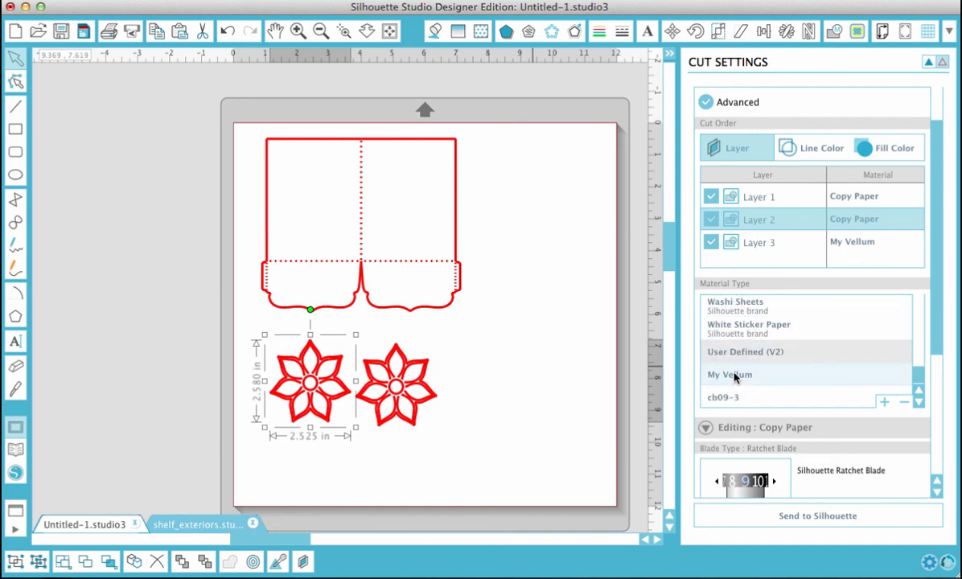
{"action": "left_click", "coordinate": [745, 385]}
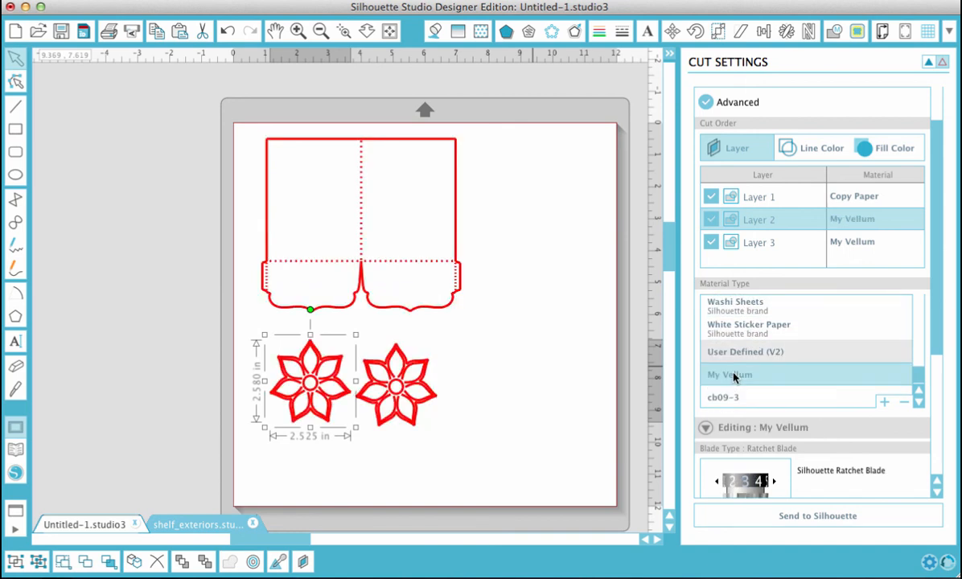
Check the fold lines on Layer 1 and assign the Cardstock material to that layer
{"action": "left_click", "coordinate": [763, 198]}
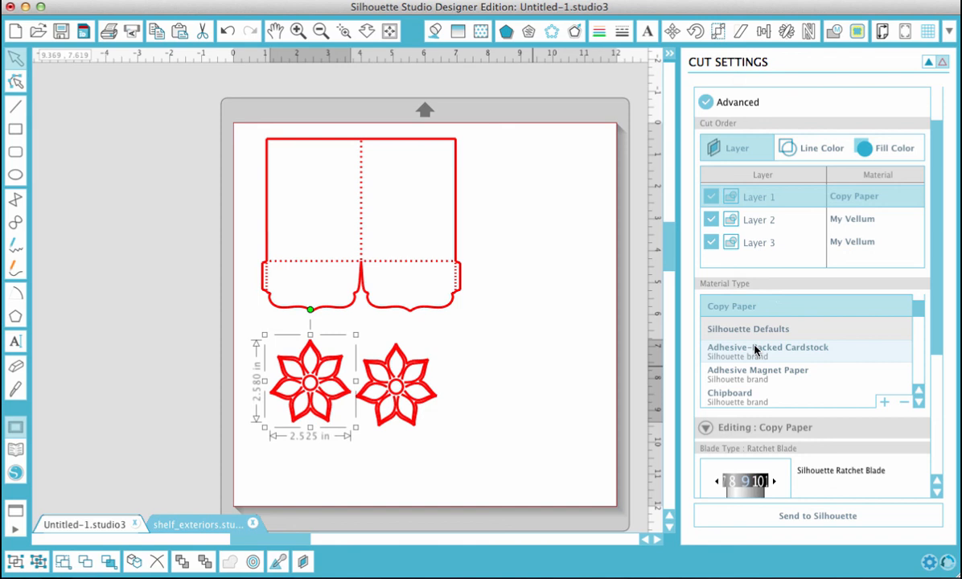
{"action": "left_click", "coordinate": [710, 197]}
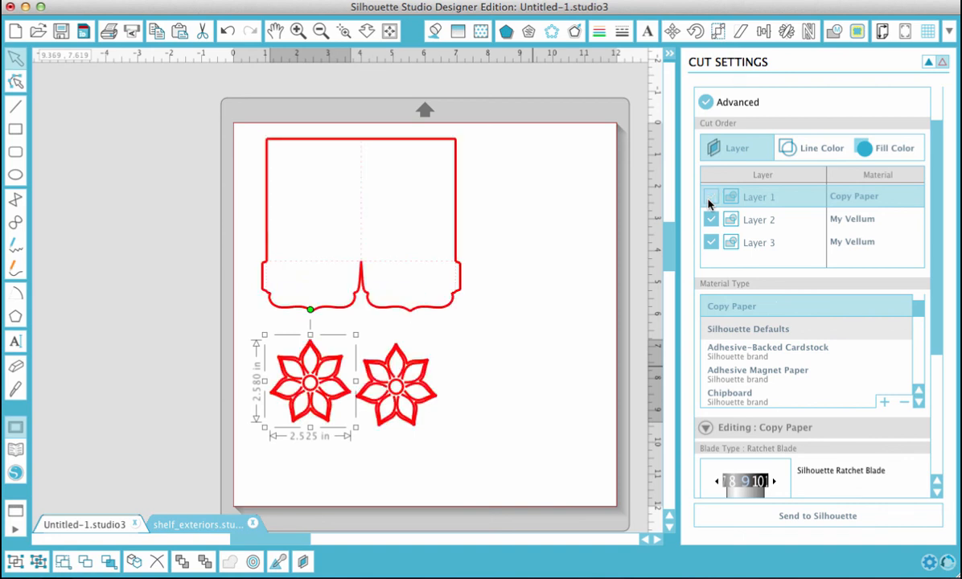
{"action": "left_click", "coordinate": [710, 198]}
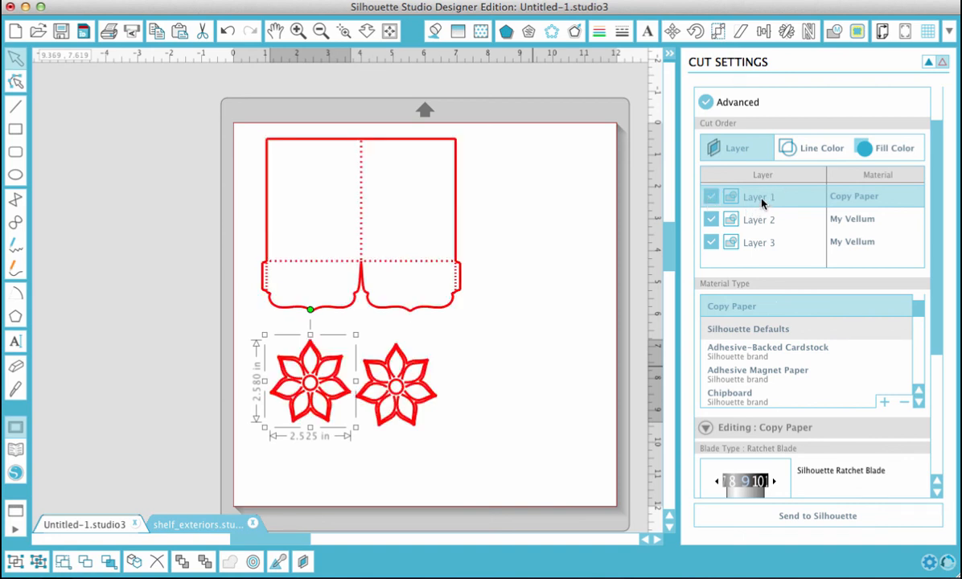
{"action": "scroll", "coordinate": [773, 358], "scroll_direction": "up", "scroll_amount": 3}
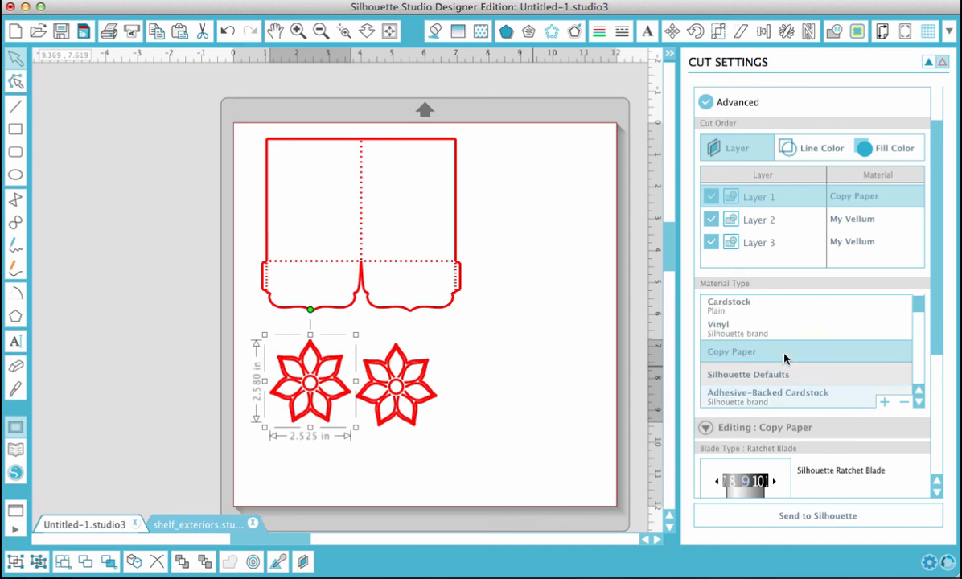
{"action": "left_click", "coordinate": [725, 325]}
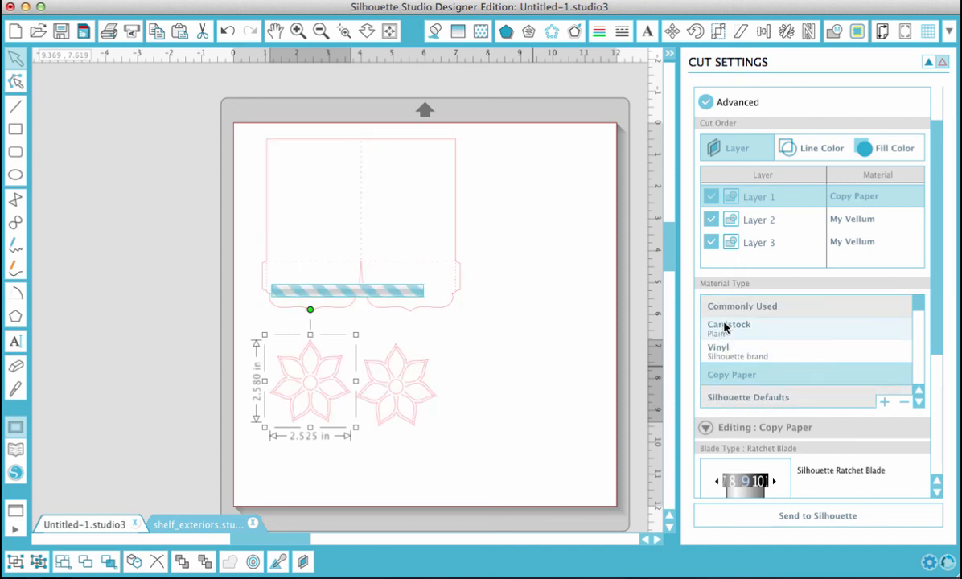
Assign the Copy Paper material to Layer 2, which holds the folder outline and one flower
{"action": "left_click", "coordinate": [720, 226]}
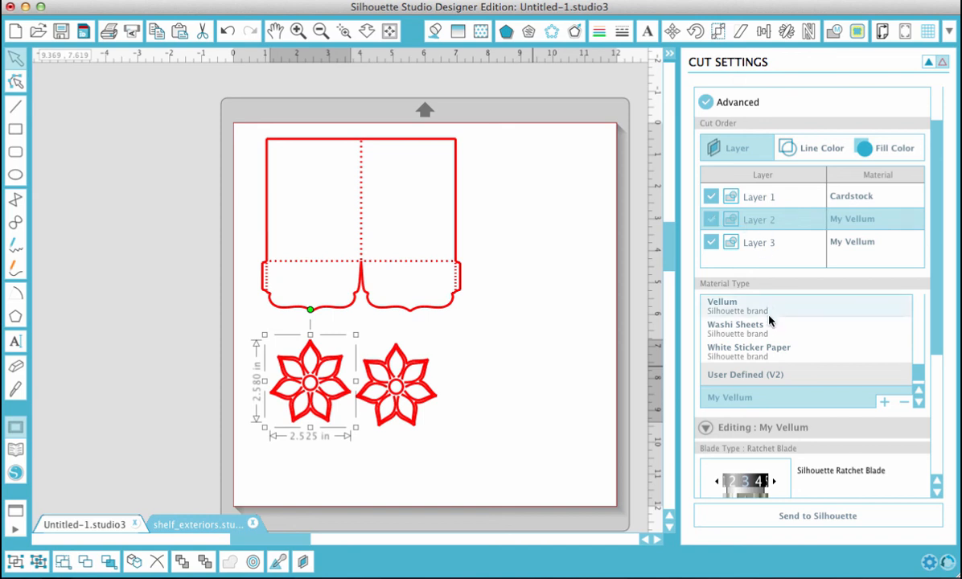
{"action": "scroll", "coordinate": [768, 323], "scroll_direction": "up", "scroll_amount": 10}
{"action": "scroll", "coordinate": [768, 323], "scroll_direction": "up", "scroll_amount": 10}
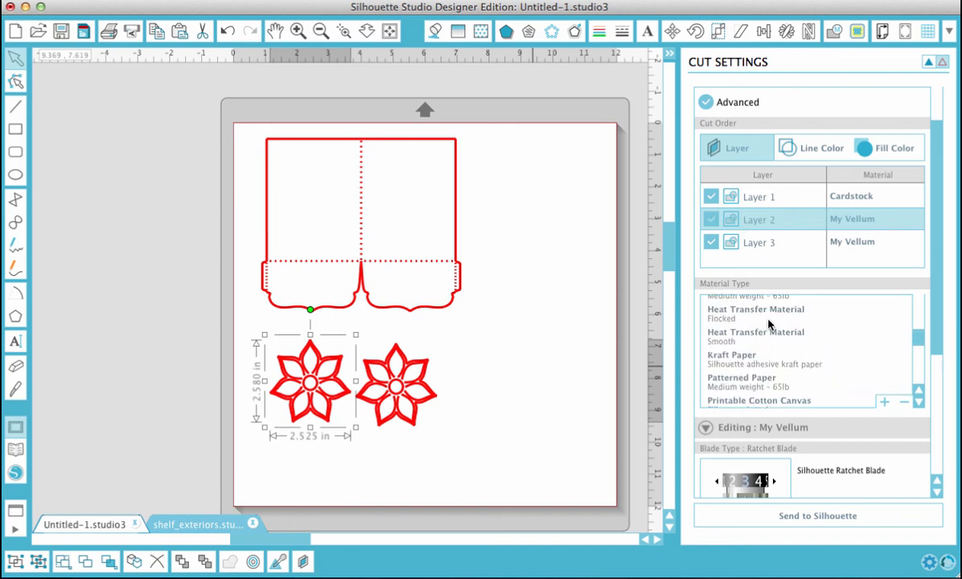
{"action": "scroll", "coordinate": [768, 323], "scroll_direction": "up", "scroll_amount": 5}
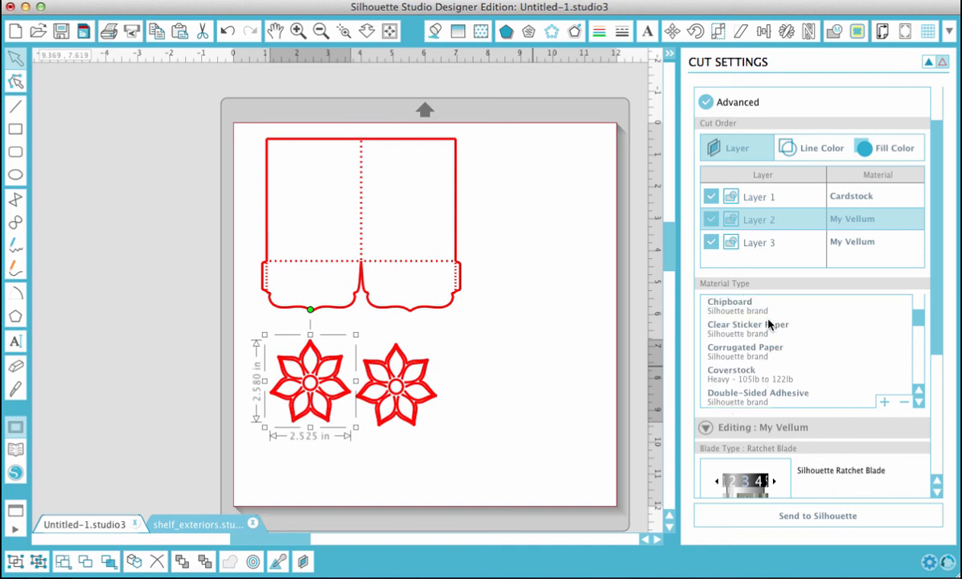
{"action": "scroll", "coordinate": [769, 324], "scroll_direction": "up", "scroll_amount": 5}
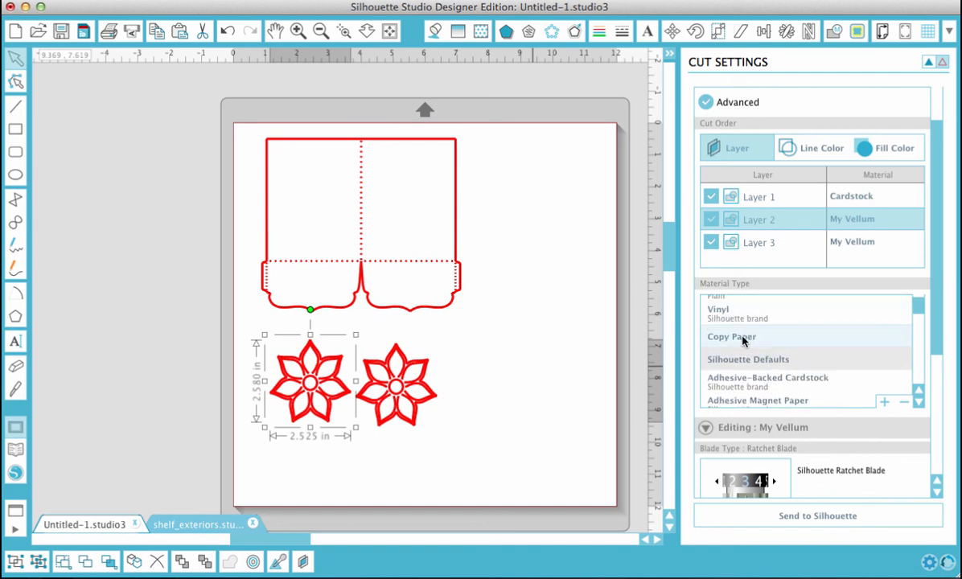
{"action": "left_click", "coordinate": [744, 339]}
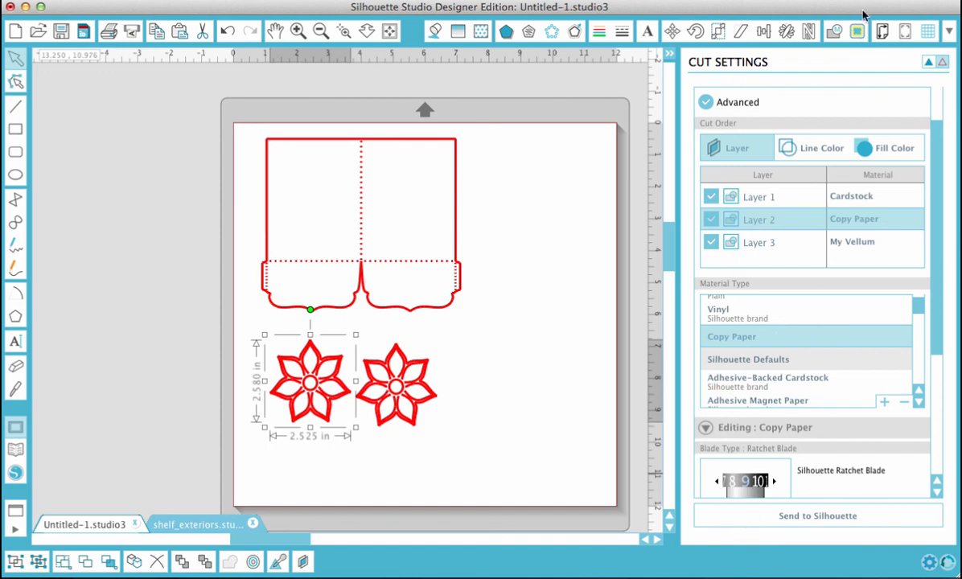
{"action": "left_click", "coordinate": [772, 2]}
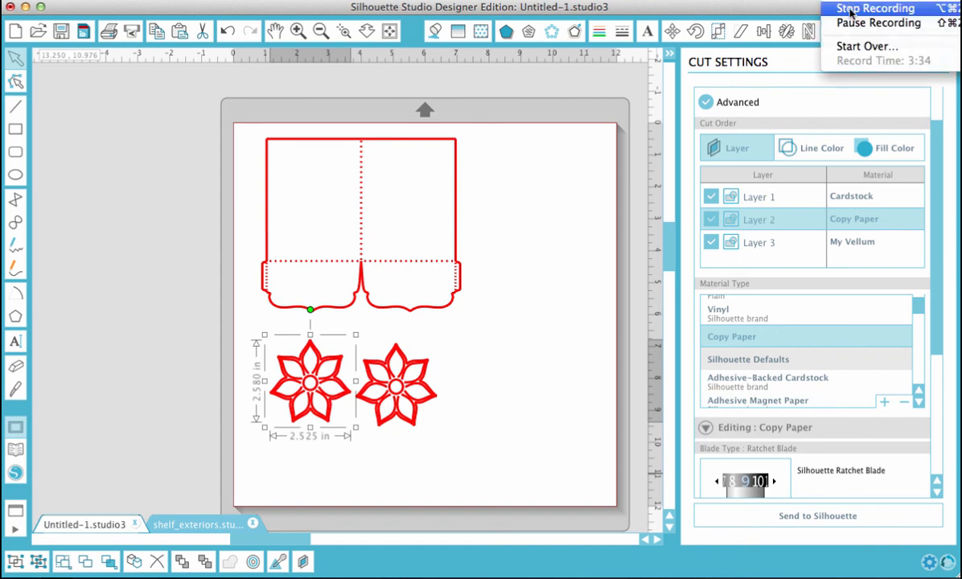
{"action": "left_click", "coordinate": [797, 10]}
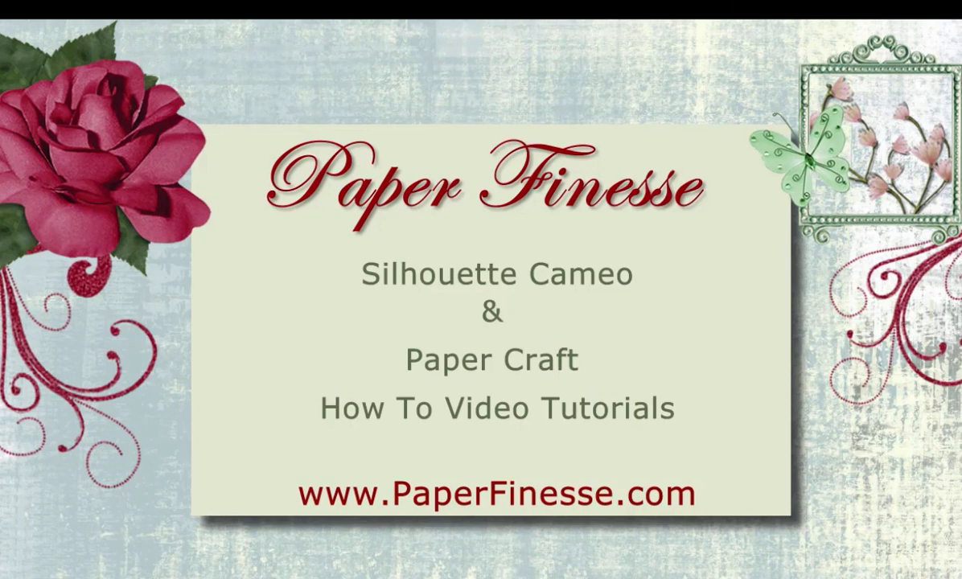